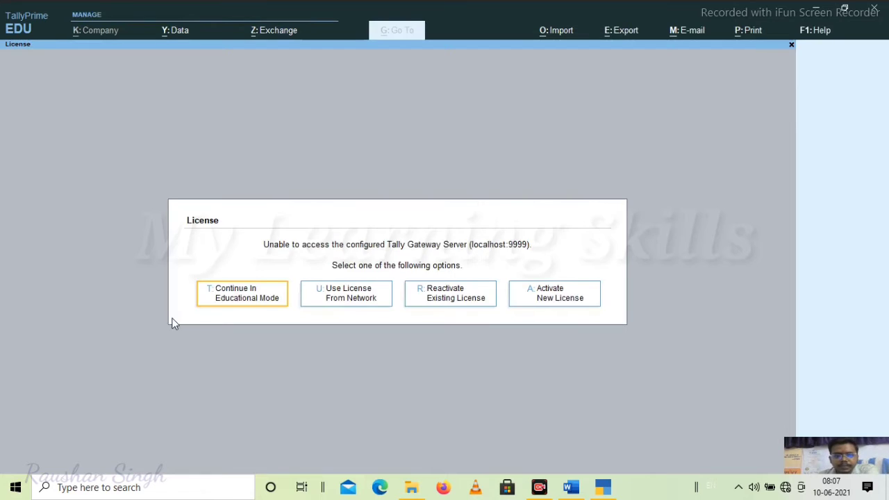
# Continue in Educational Mode and switch the open company from Raj Enterprises to Amit Mobile Communication
pyautogui.click(247, 296)
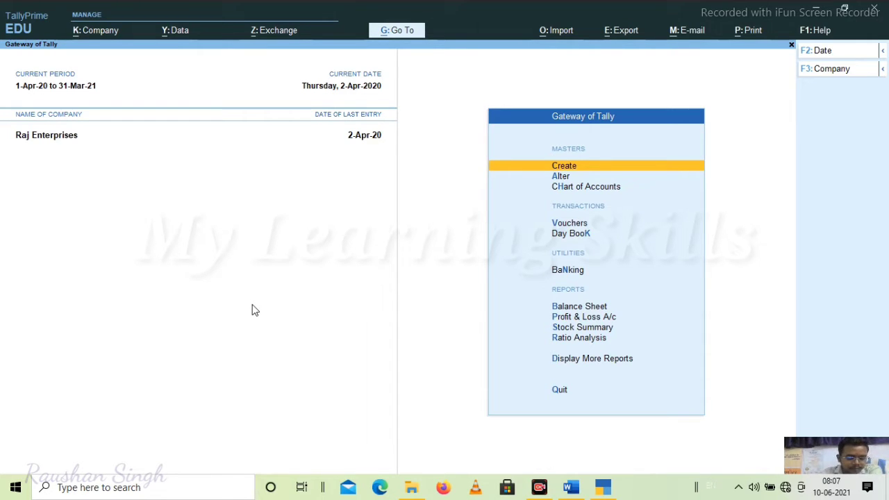
pyautogui.press('ctrl')
pyautogui.hotkey('ctrl', 'F3')
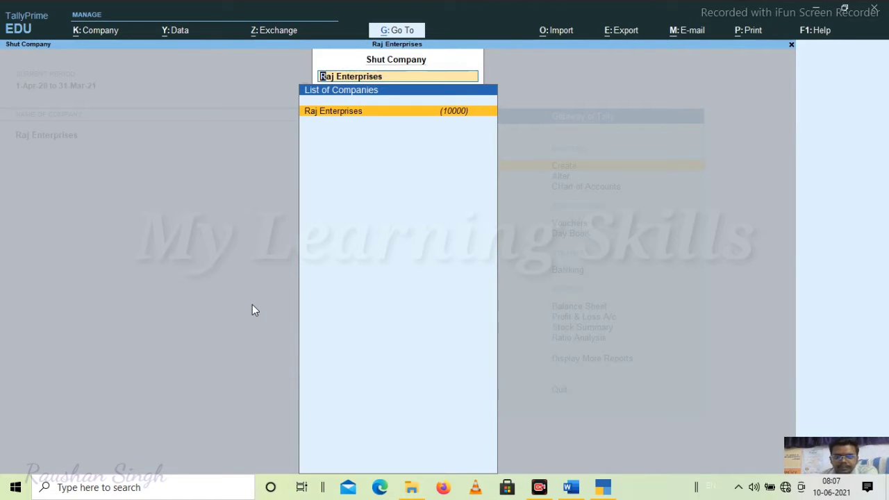
pyautogui.press('Return')
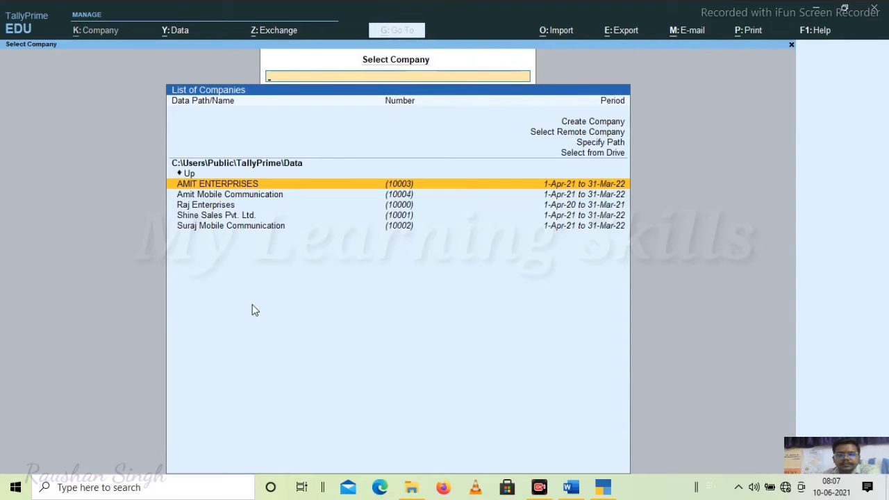
pyautogui.press('Down')
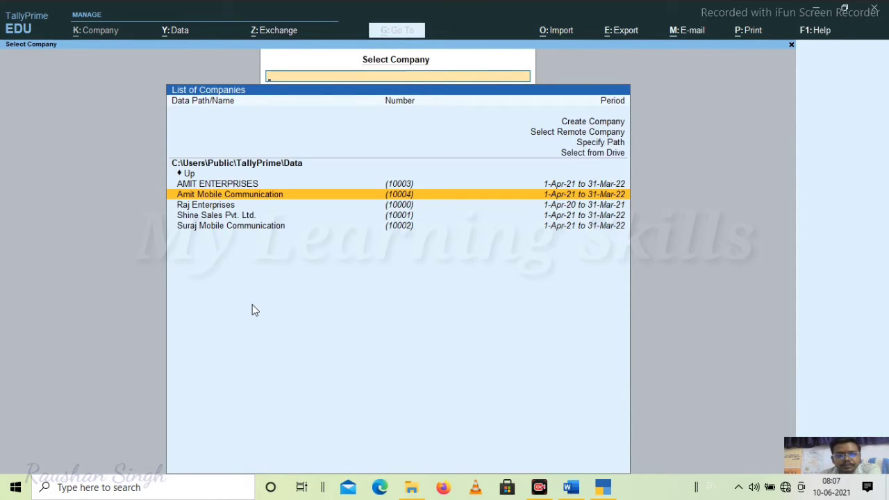
pyautogui.press('Return')
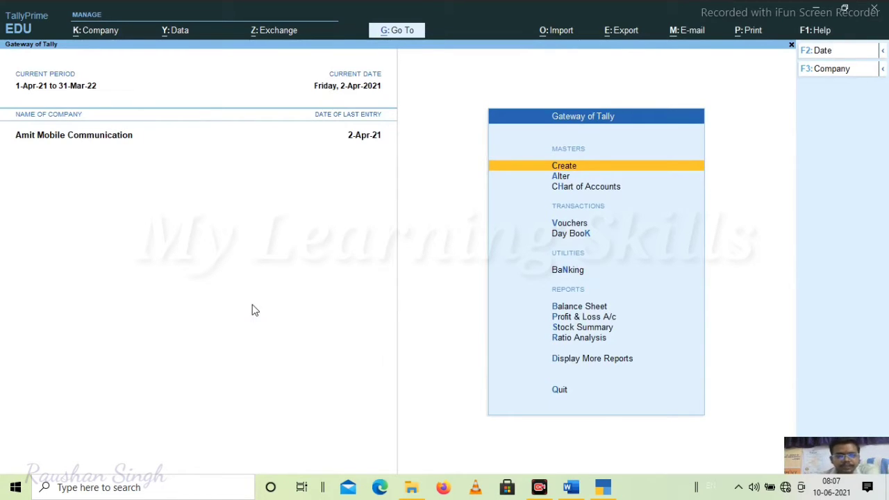
# Open the company features settings for Amit Mobile Communication
pyautogui.click(97, 31)
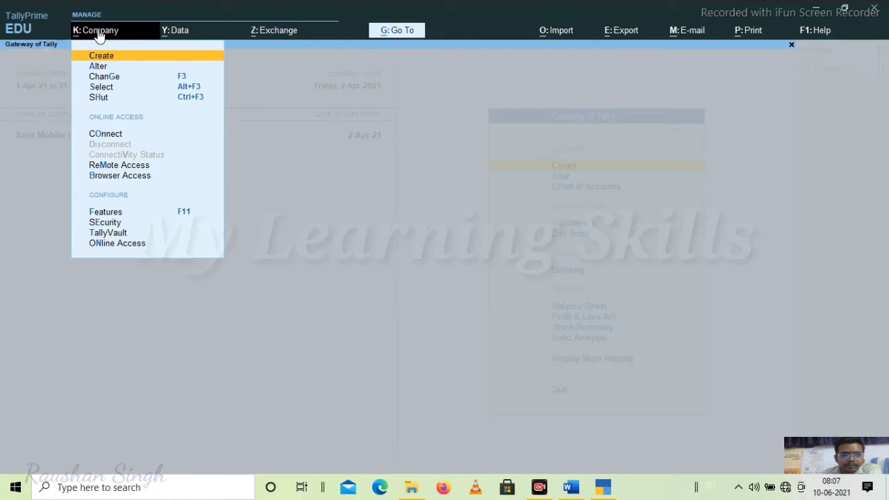
pyautogui.press('Down')
pyautogui.press('Down')
pyautogui.press('Down')
pyautogui.press('Down')
pyautogui.press('Down')
pyautogui.press('Down')
pyautogui.press('Down')
pyautogui.press('Down')
pyautogui.press('Down')
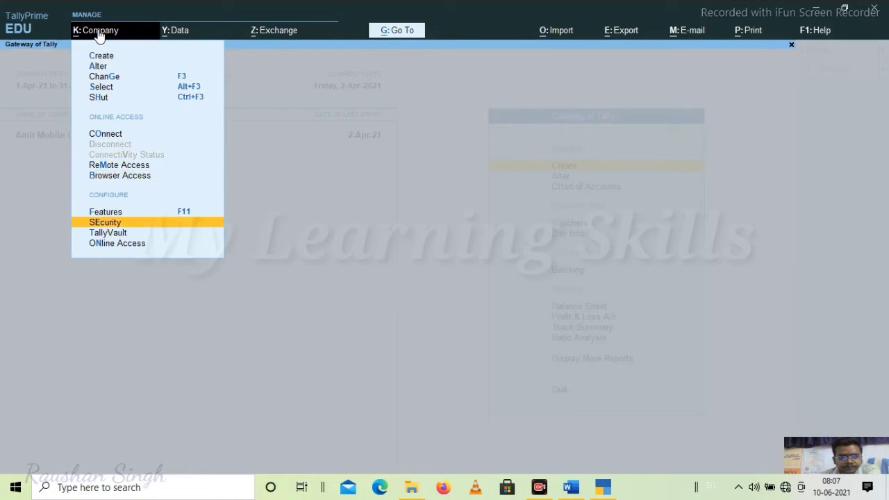
pyautogui.press('Up')
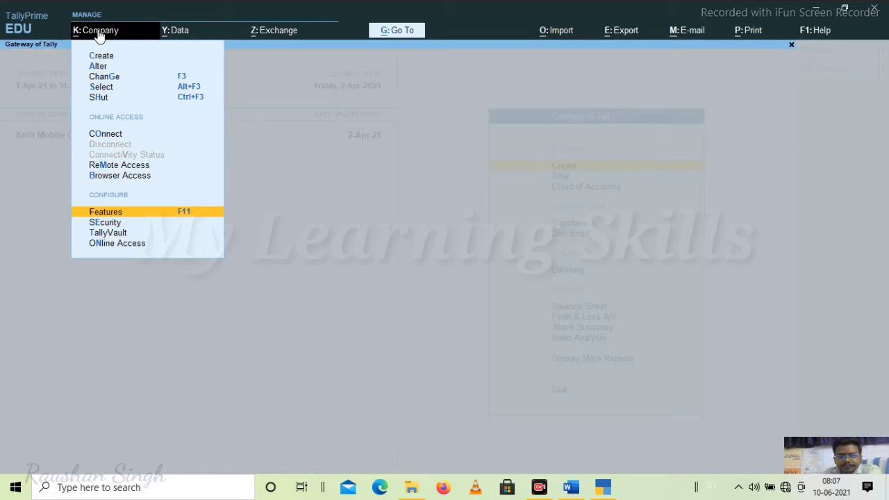
pyautogui.press('Return')
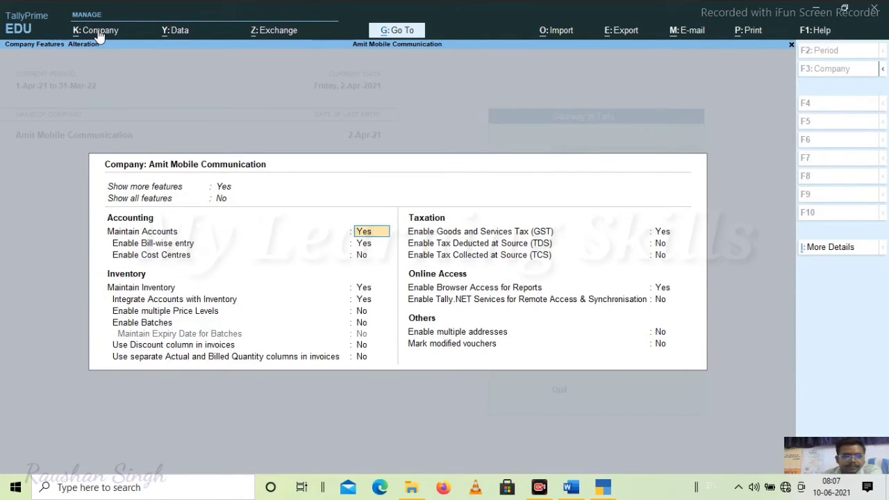
# Set "Use Discount column in invoices" to Yes for the company and save the features
pyautogui.press('Return')
pyautogui.press('Return')
pyautogui.press('Return')
pyautogui.press('Return')
pyautogui.press('Return')
pyautogui.press('Return')
pyautogui.press('Return')
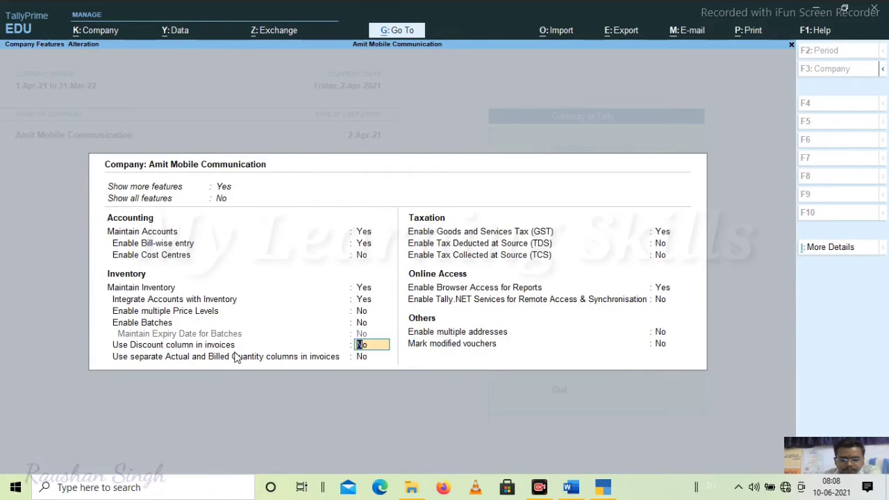
pyautogui.write('y')
pyautogui.press('Return')
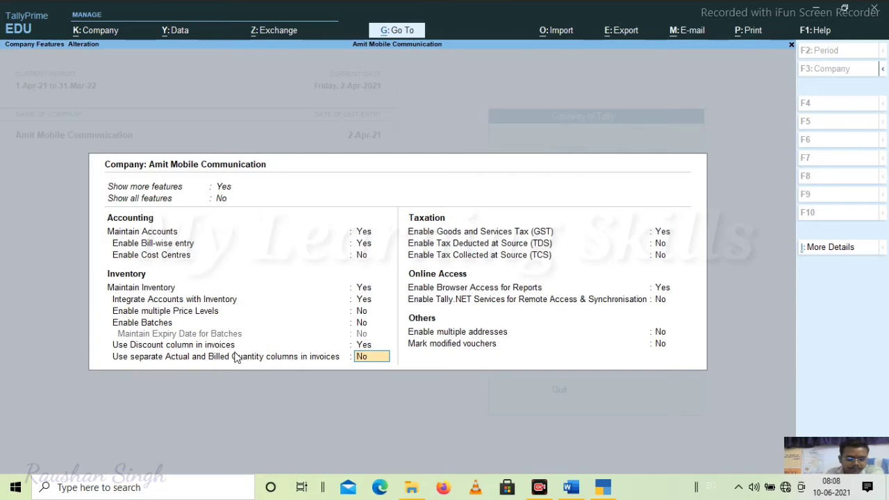
pyautogui.hotkey('ctrl', 'a')
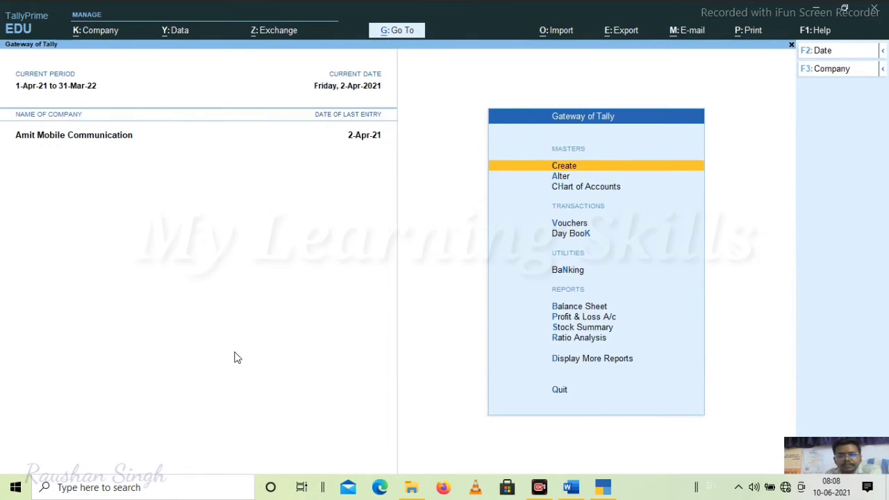
# Start a new Sales voucher for Amit Mobile Communication
pyautogui.press('Down')
pyautogui.press('Down')
pyautogui.press('Down')
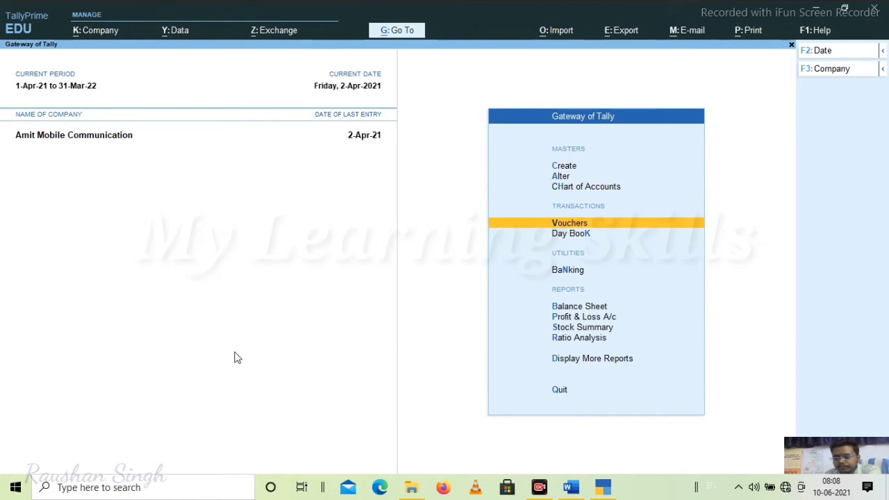
pyautogui.press('Return')
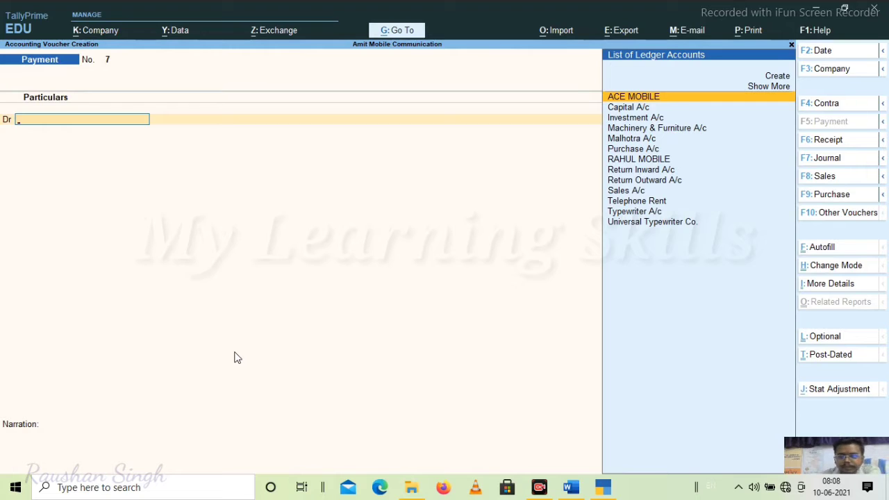
pyautogui.click(827, 182)
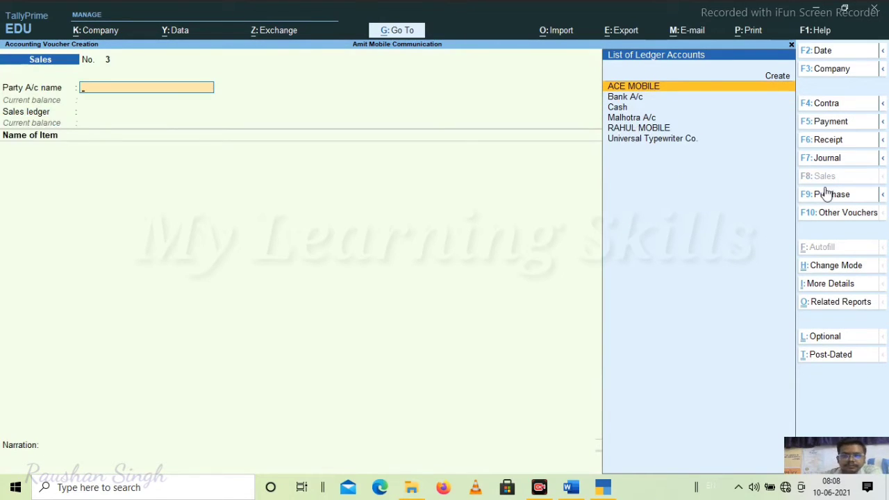
# Choose RAHUL MOBILE as the party account of the sales voucher
pyautogui.press('Down')
pyautogui.press('Down')
pyautogui.press('Down')
pyautogui.press('Down')
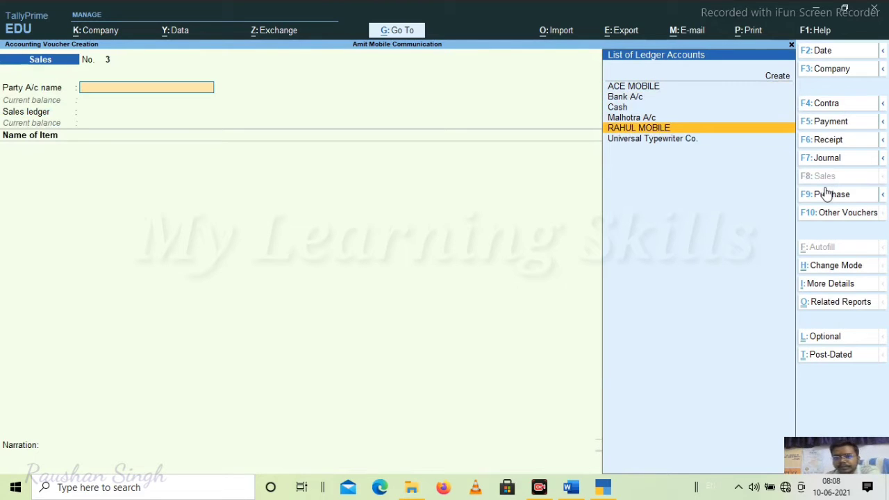
pyautogui.press('Down')
pyautogui.press('Up')
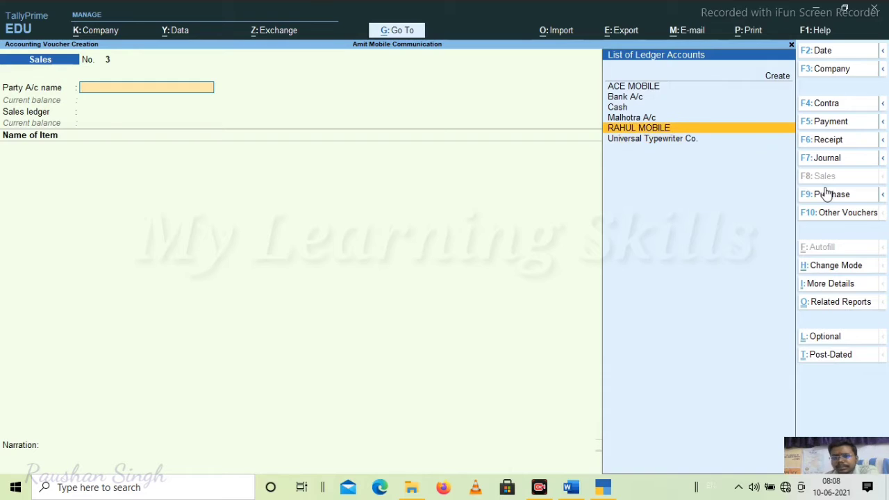
pyautogui.press('Return')
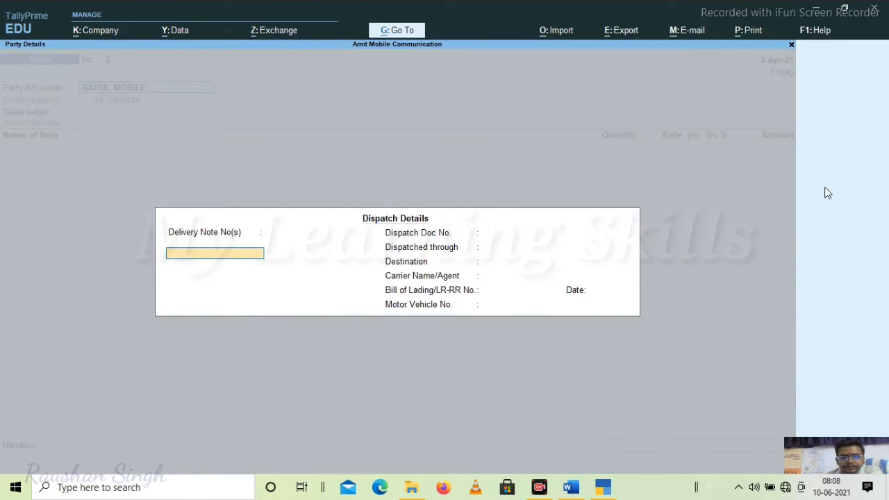
# Leave all dispatch details blank and accept the prefilled party details for RAHUL MOBILE
pyautogui.press('Return')
pyautogui.press('Return')
pyautogui.press('Return')
pyautogui.press('Return')
pyautogui.press('Return')
pyautogui.press('Return')
pyautogui.press('Return')
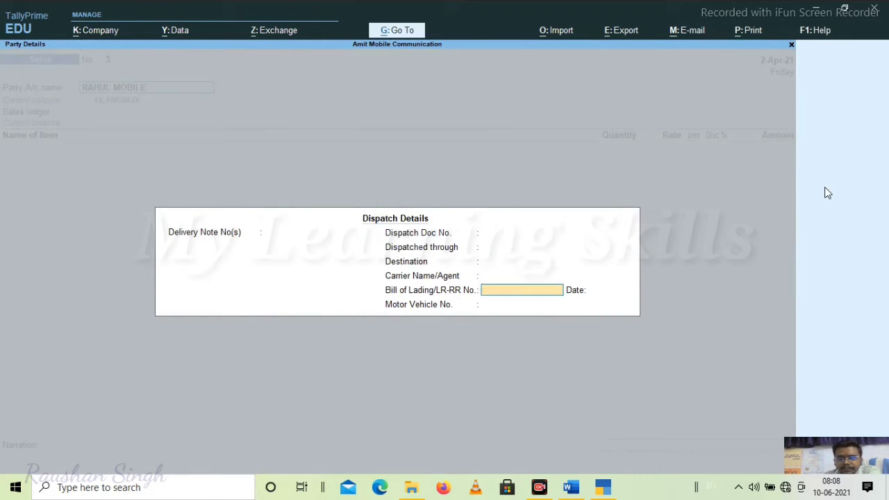
pyautogui.press('Return')
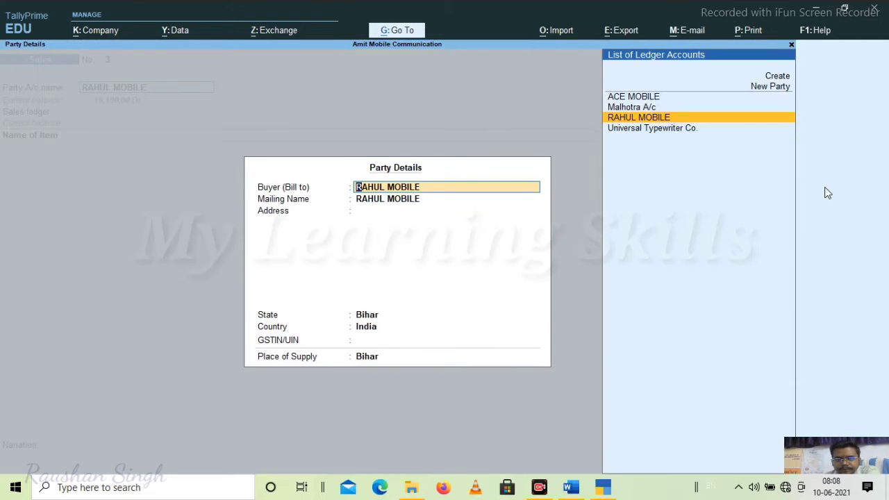
pyautogui.hotkey('ctrl', 'a')
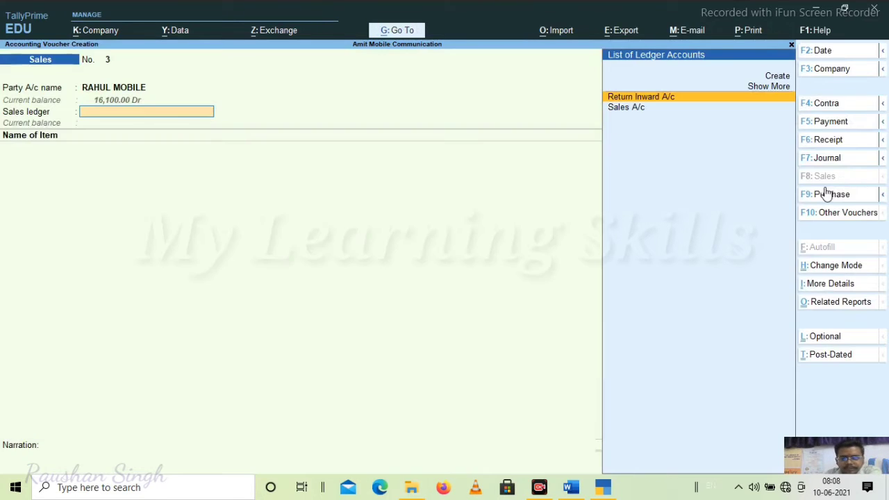
# Set the sales ledger to Sales A/c and add ACE A1 PLUS as the first stock item
pyautogui.press('Down')
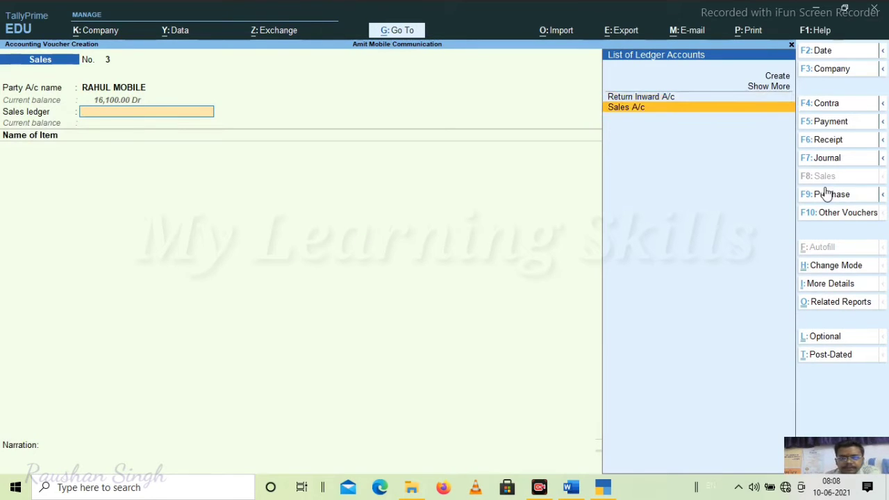
pyautogui.press('Return')
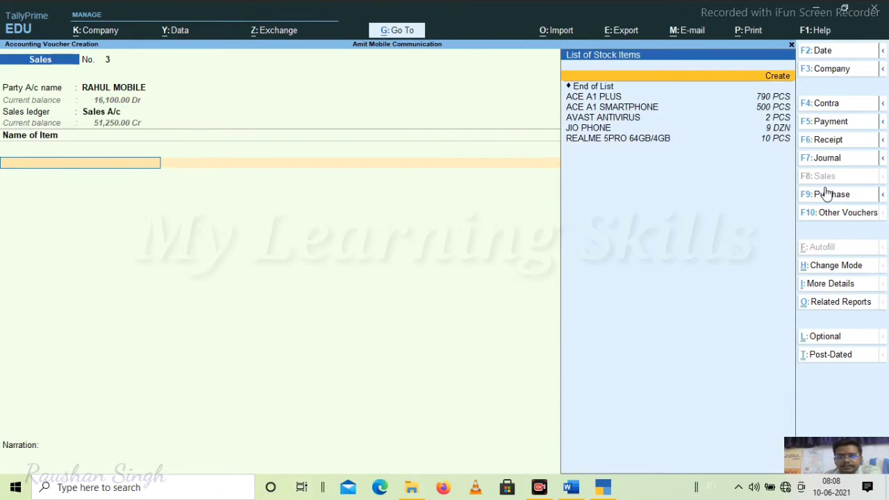
pyautogui.press('Return')
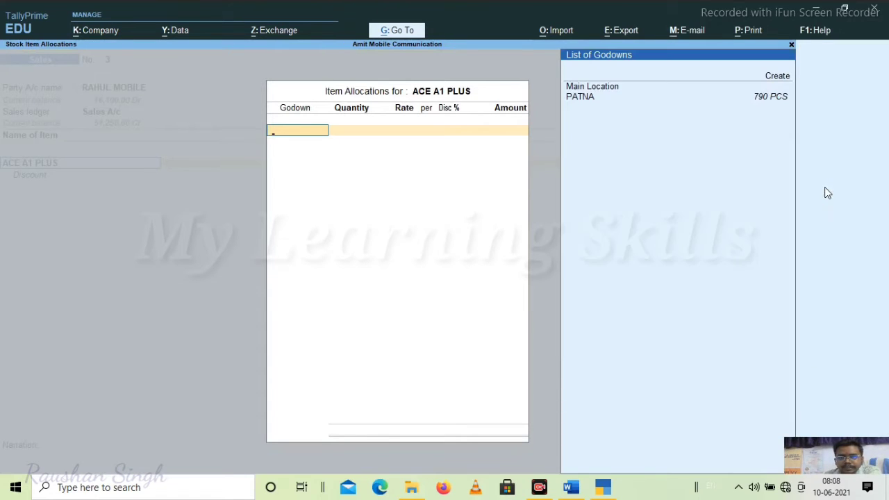
# Allocate 10 PCS of ACE A1 PLUS from the PATNA godown, keeping the prefilled rate and unit
pyautogui.press('Down')
pyautogui.press('Return')
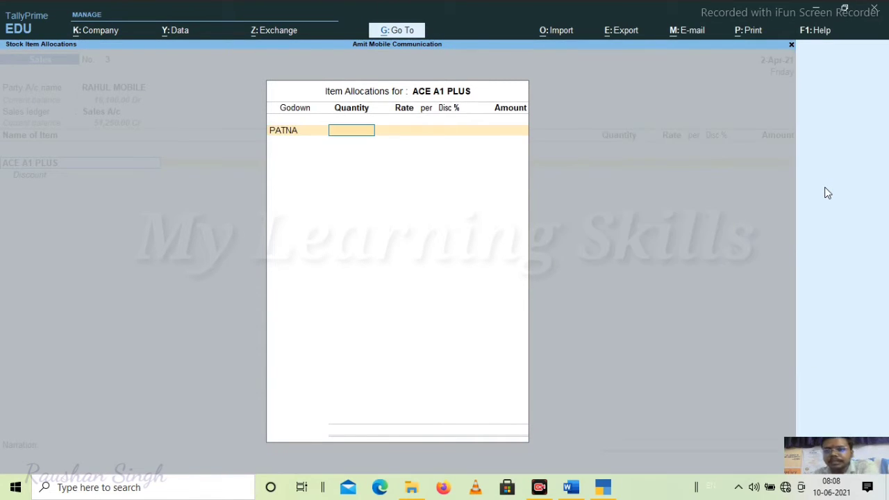
pyautogui.write('10')
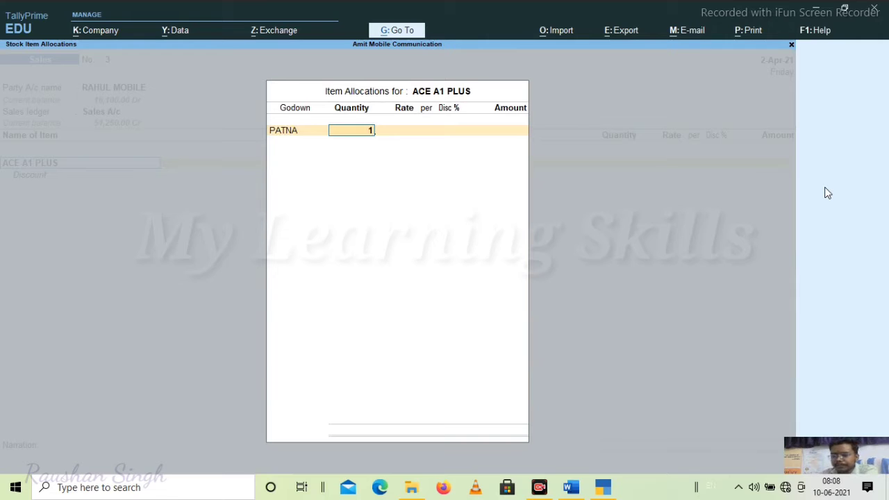
pyautogui.press('Return')
pyautogui.press('Return')
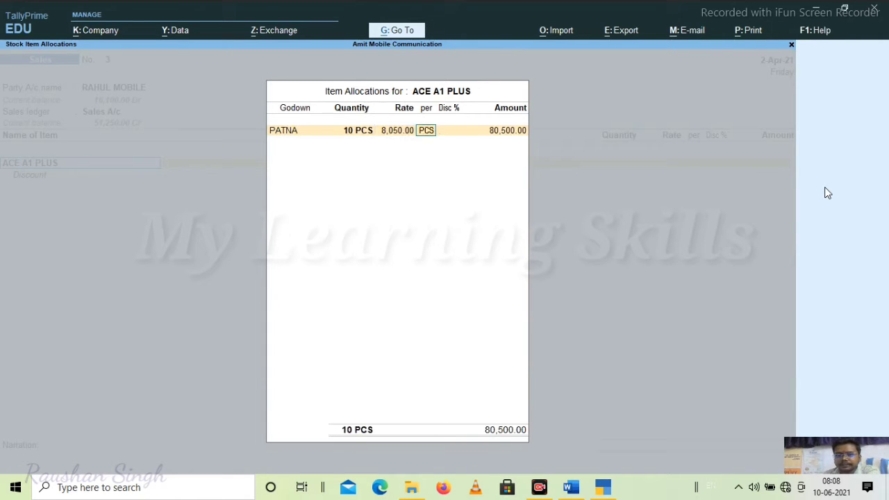
pyautogui.press('Return')
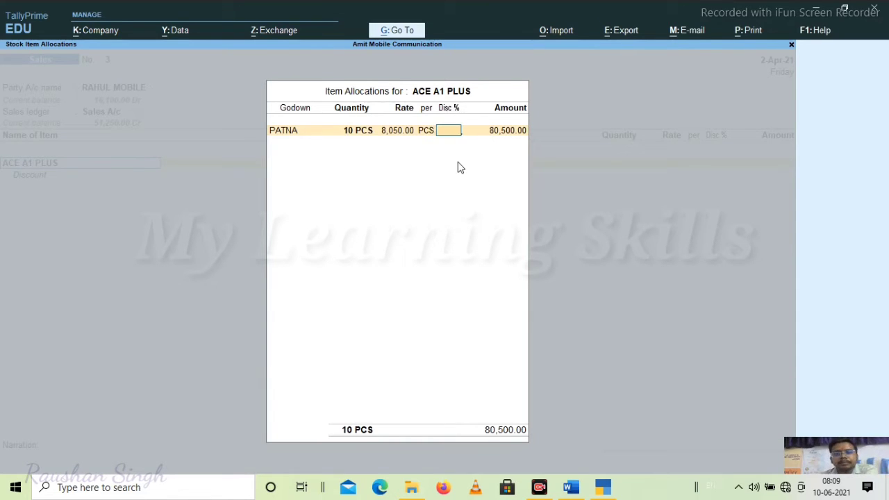
# Apply a 5% discount to the ACE A1 PLUS line and leave its extra Discount description blank
pyautogui.write('5')
pyautogui.press('Return')
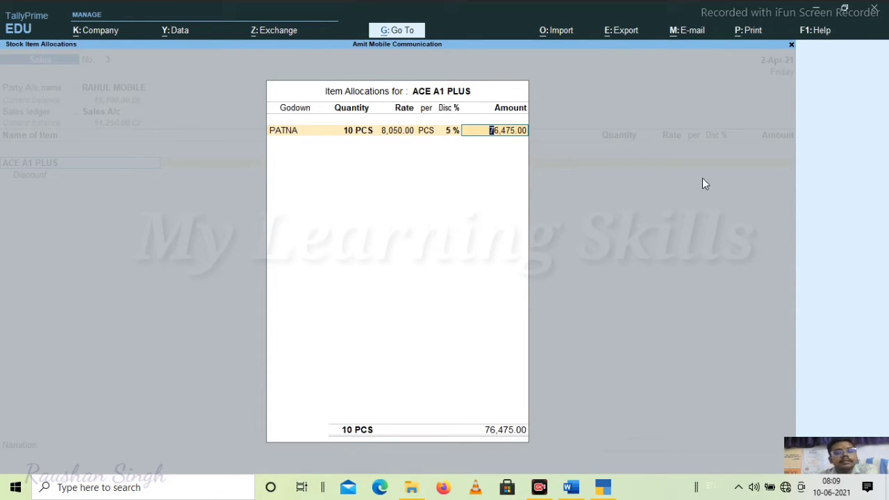
pyautogui.press('Return')
pyautogui.press('Return')
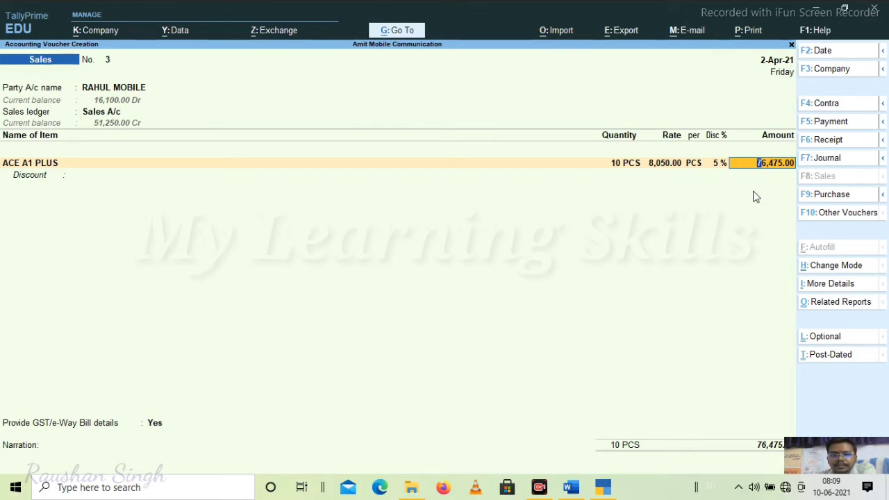
pyautogui.press('Return')
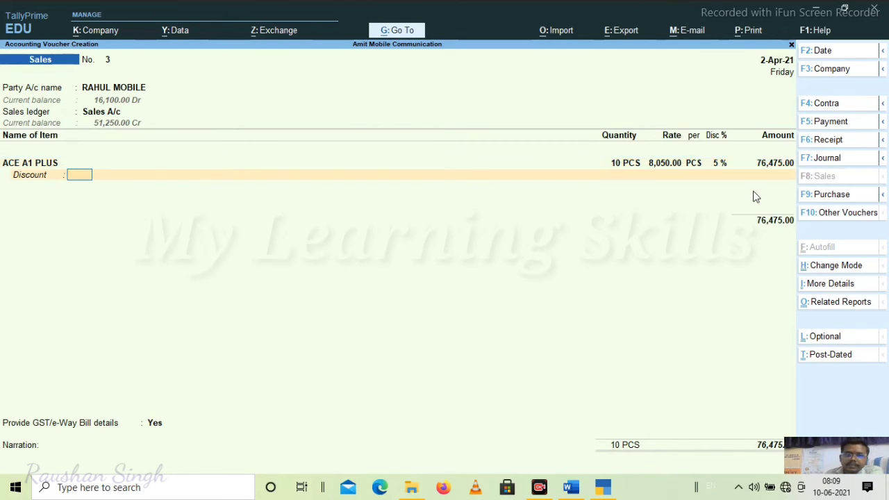
pyautogui.press('Return')
# Finish the ACE A1 PLUS line and add AVAST ANTIVIRUS as the second stock item
pyautogui.press('Return')
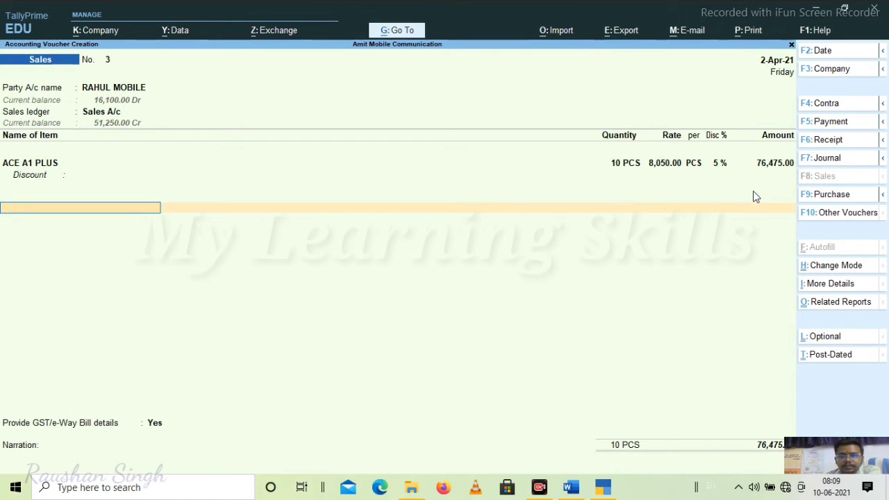
pyautogui.press('BackSpace')
pyautogui.press('Return')
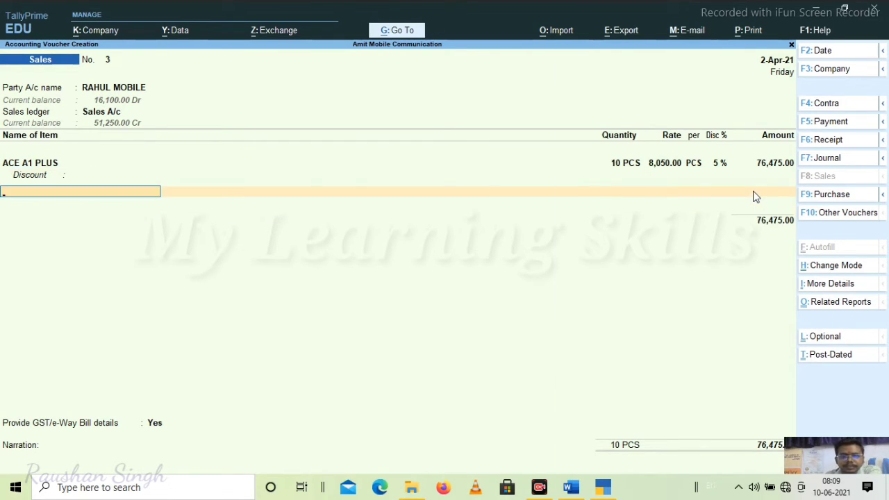
pyautogui.press('Down')
pyautogui.press('Down')
pyautogui.press('Down')
pyautogui.press('Down')
pyautogui.press('Down')
pyautogui.press('Down')
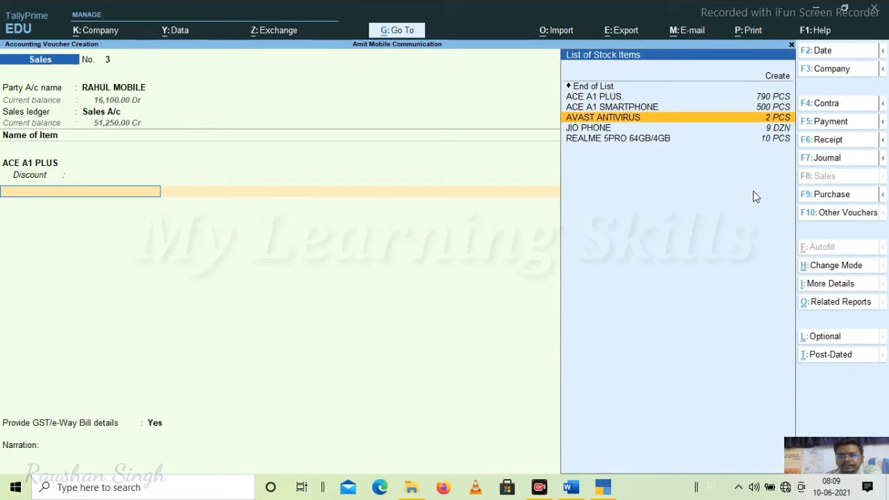
pyautogui.press('Return')
# Allocate 1 PCS of AVAST ANTIVIRUS from the PATNA godown at a rate of 1000 per PCS
pyautogui.press('Down')
pyautogui.press('Down')
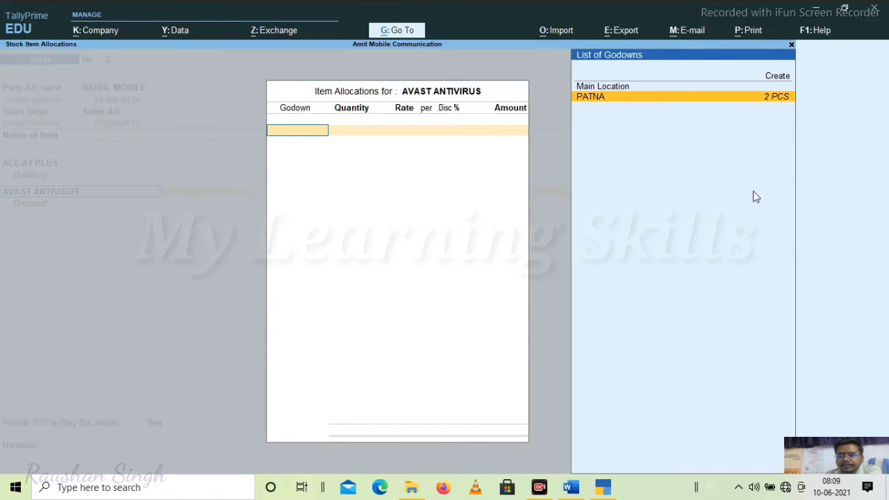
pyautogui.press('Return')
pyautogui.write('1')
pyautogui.press('Return')
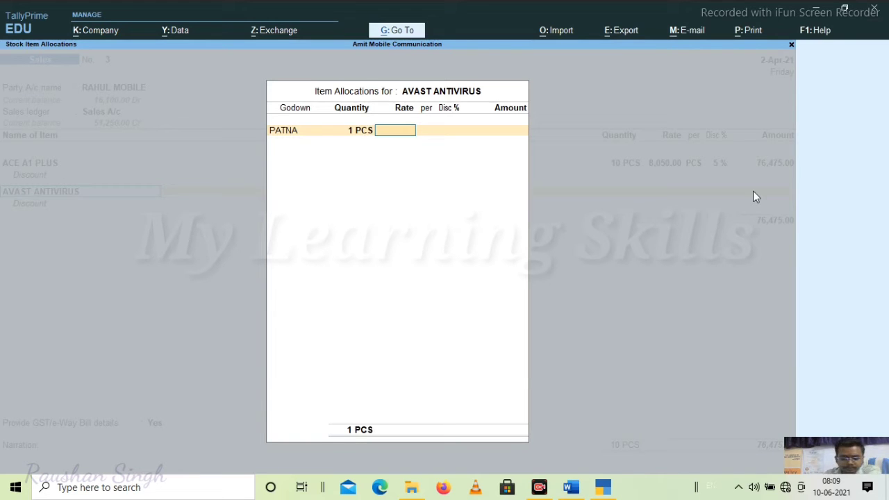
pyautogui.write('1000')
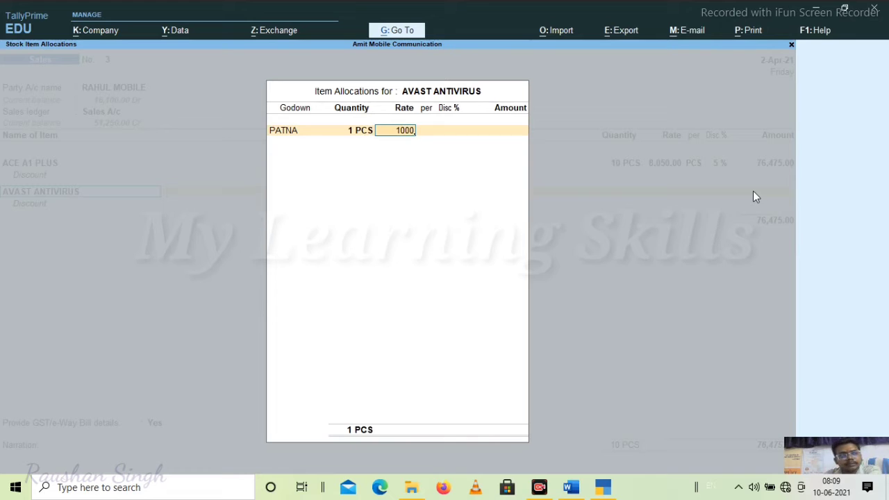
pyautogui.press('Return')
pyautogui.press('Return')
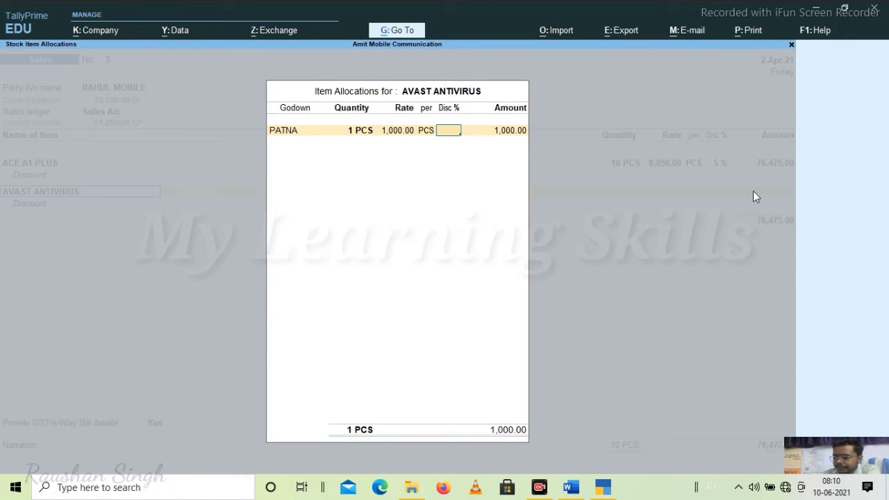
# Apply a 10% discount to the AVAST ANTIVIRUS allocation and accept the calculated amount
pyautogui.write('10')
pyautogui.press('Return')
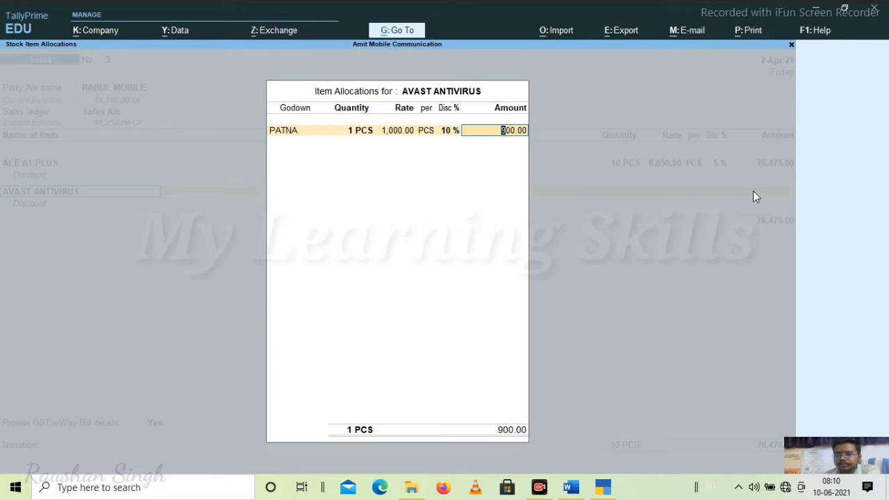
pyautogui.press('Return')
pyautogui.press('Return')
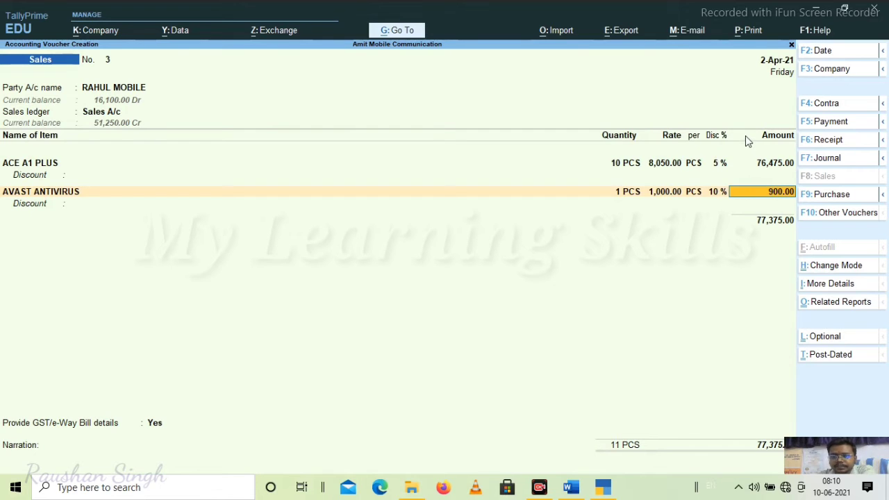
# End the item list, leaving the AVAST ANTIVIRUS Discount description blank, and set Provide GST/e-Way Bill details to No
pyautogui.press('Return')
pyautogui.press('Return')
pyautogui.press('Return')
pyautogui.press('Return')
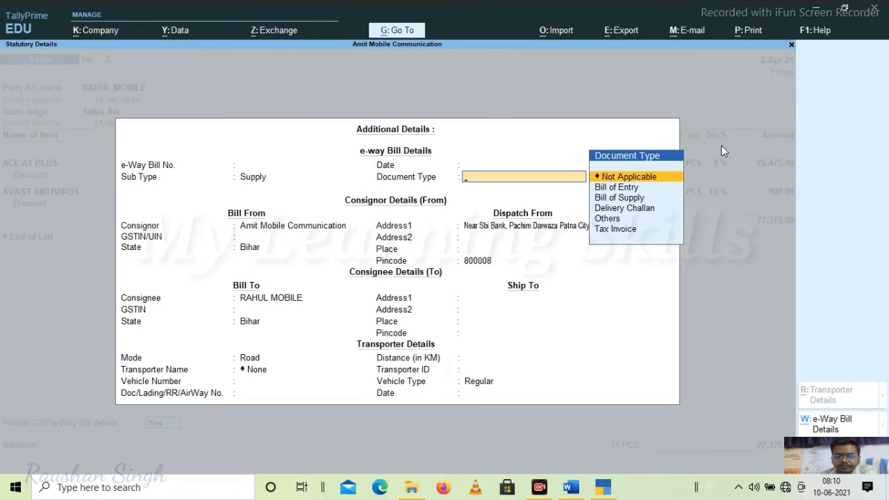
pyautogui.press('Return')
pyautogui.press('Escape')
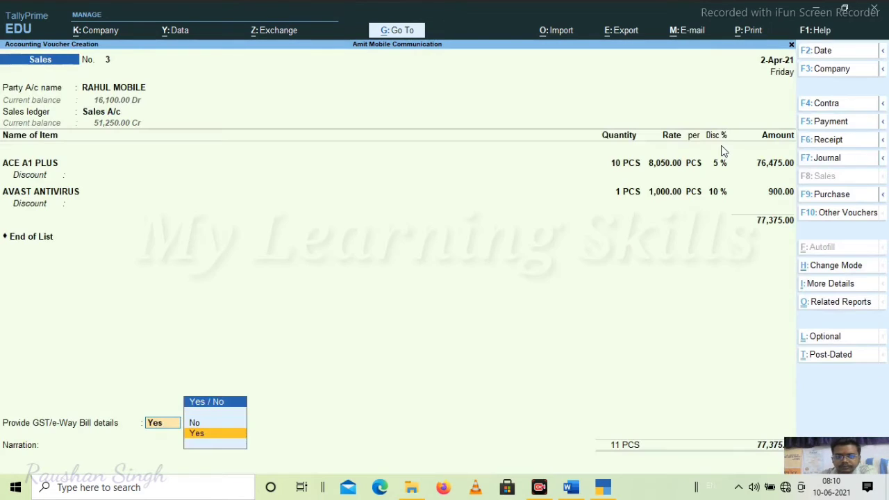
pyautogui.press('Up')
pyautogui.press('Return')
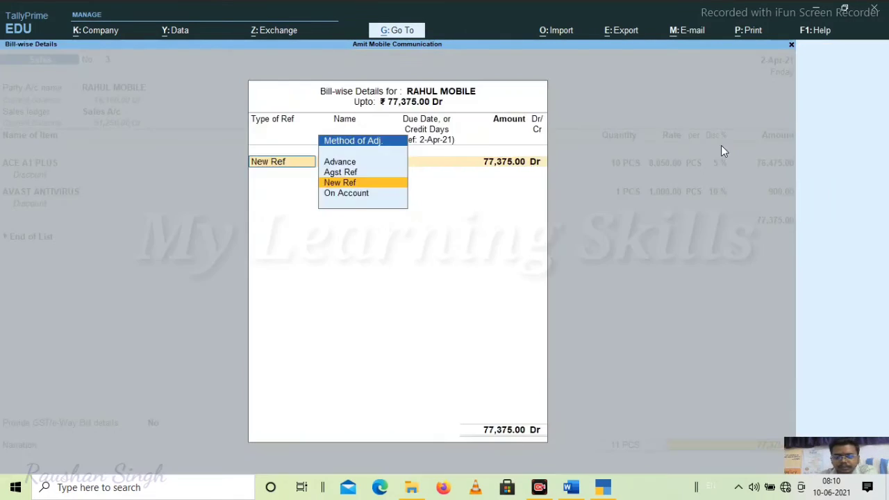
# Accept the prefilled New Ref bill-wise details for RAHUL MOBILE covering the full voucher amount
pyautogui.press('Return')
pyautogui.press('Return')
pyautogui.press('Return')
pyautogui.press('Return')
pyautogui.press('Return')
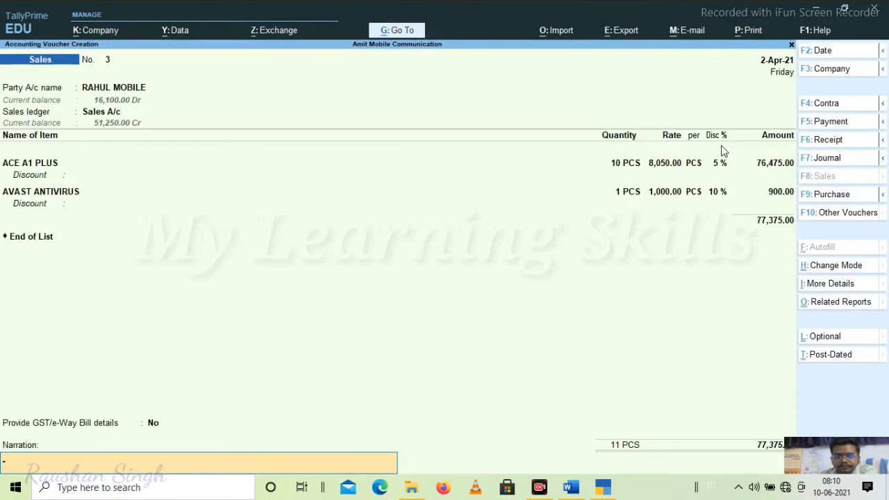
# Leave the narration blank and save the sales voucher
pyautogui.press('Return')
pyautogui.press('Return')
pyautogui.press('Return')
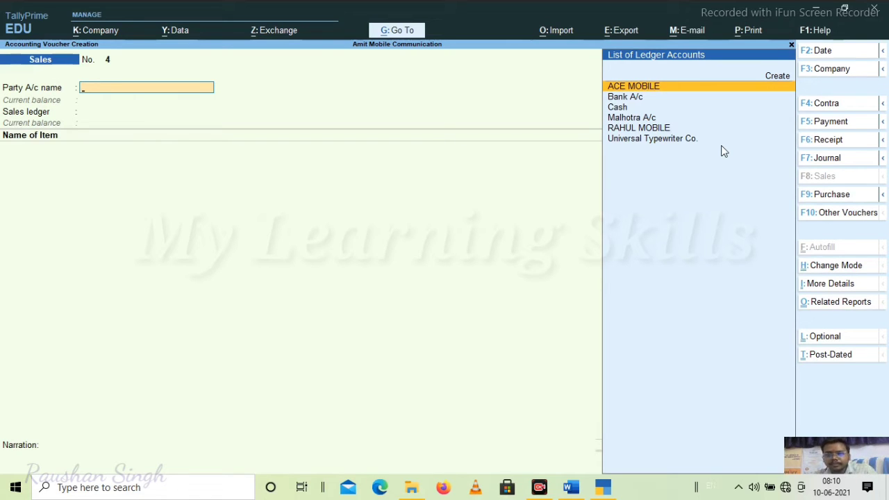
# Start creating a new ledger master from the sales voucher screen
pyautogui.click(404, 31)
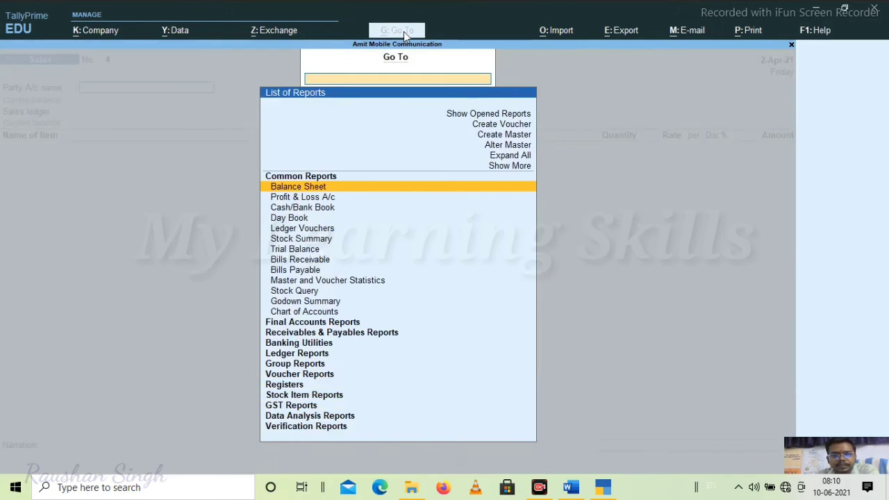
pyautogui.press('Up')
pyautogui.press('Up')
pyautogui.press('Up')
pyautogui.press('Up')
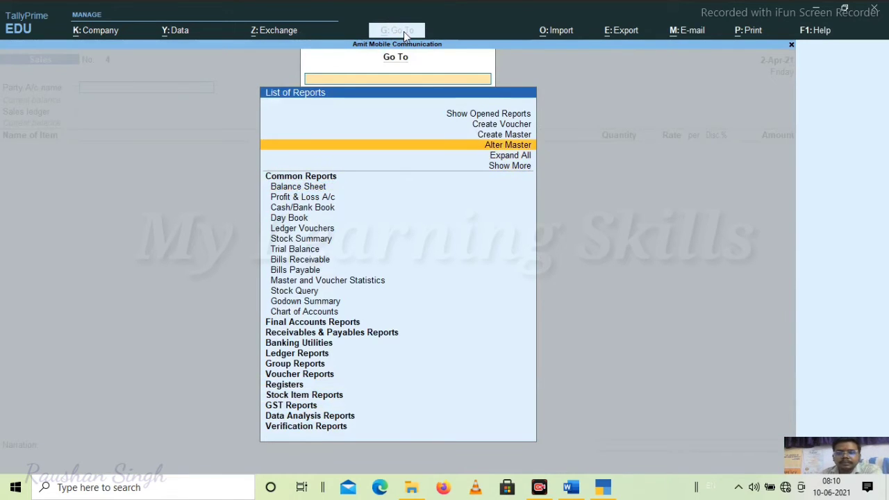
pyautogui.press('Return')
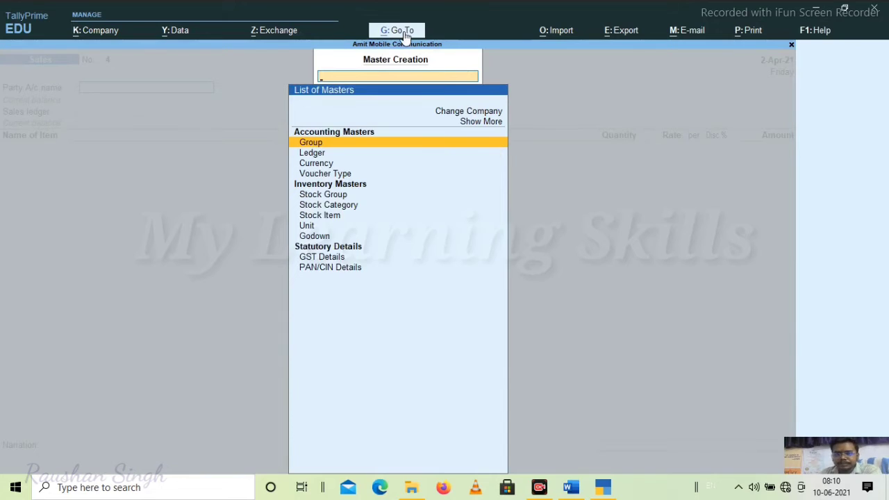
pyautogui.press('Down')
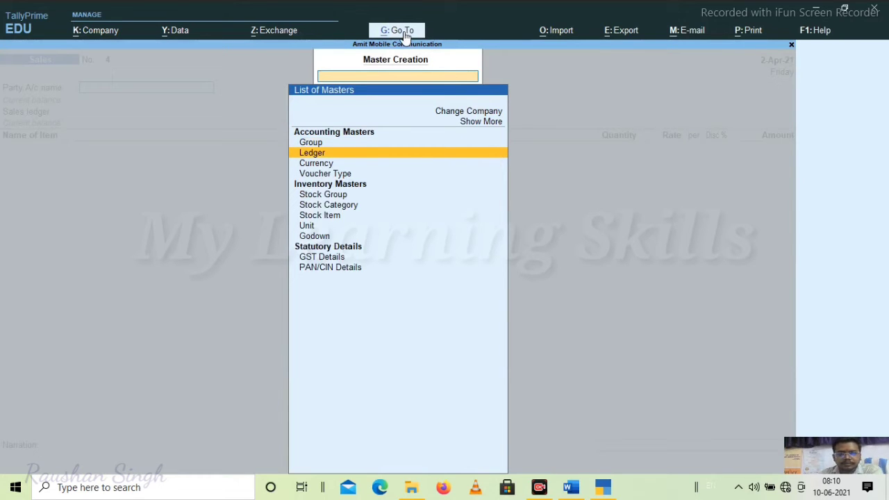
pyautogui.press('Return')
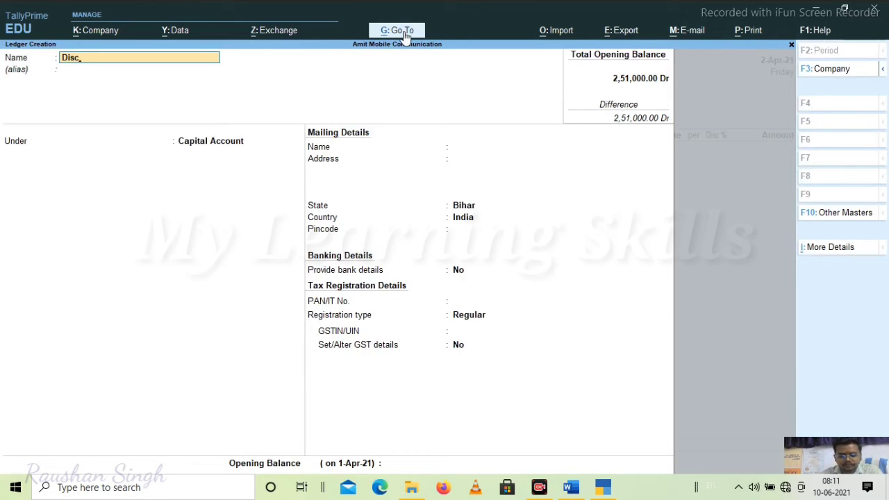
# Name the new ledger Discount Allowed and place it under Indirect Expenses
pyautogui.write('Discount allowed')
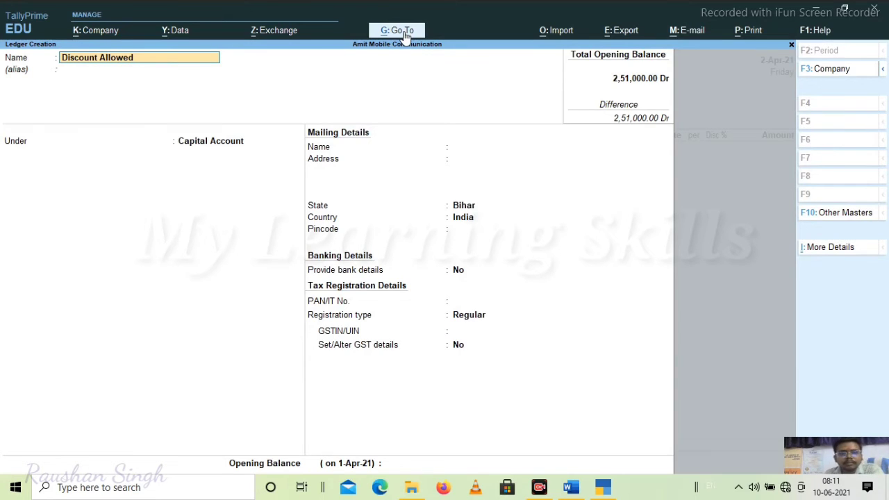
pyautogui.press('Return')
pyautogui.press('Return')
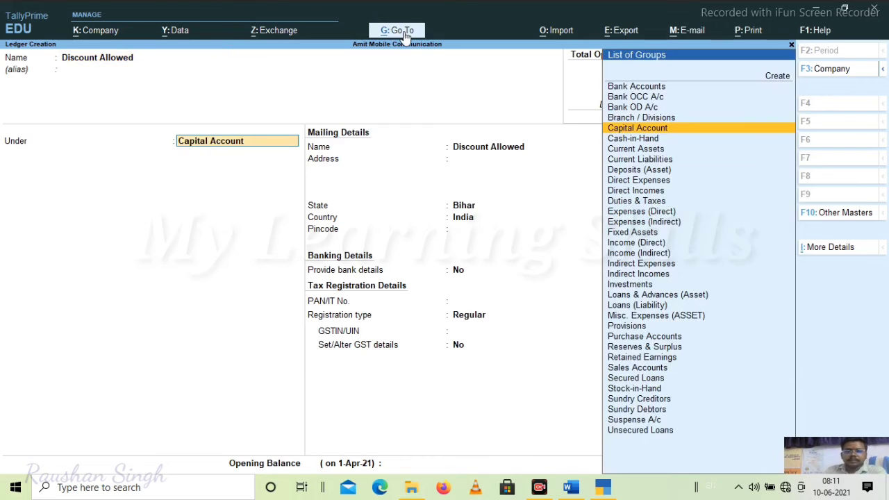
pyautogui.write('Ind')
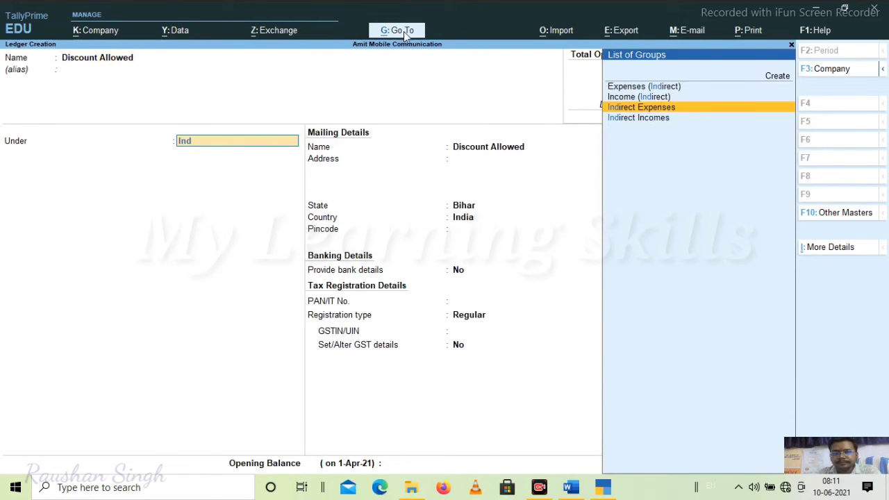
pyautogui.press('Return')
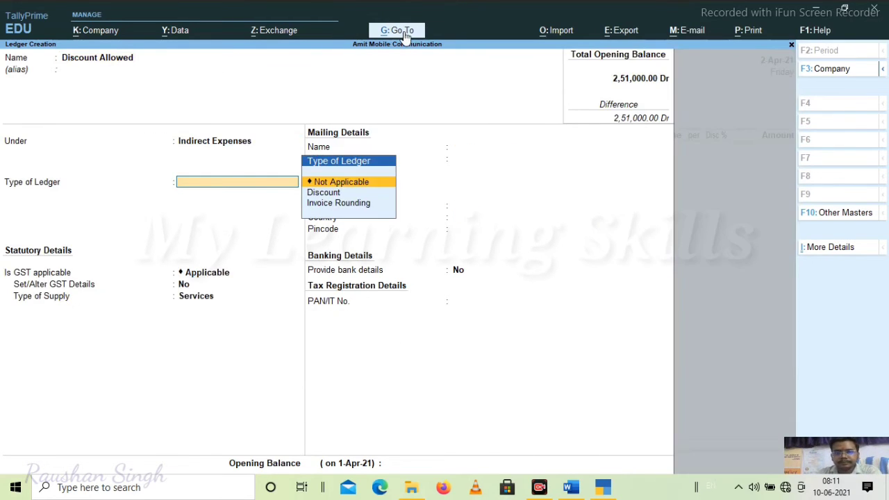
# Keep the type of ledger Not Applicable and the remaining defaults, and save the Discount Allowed ledger
pyautogui.press('Return')
pyautogui.press('Return')
pyautogui.press('Return')
pyautogui.press('Return')
pyautogui.press('Return')
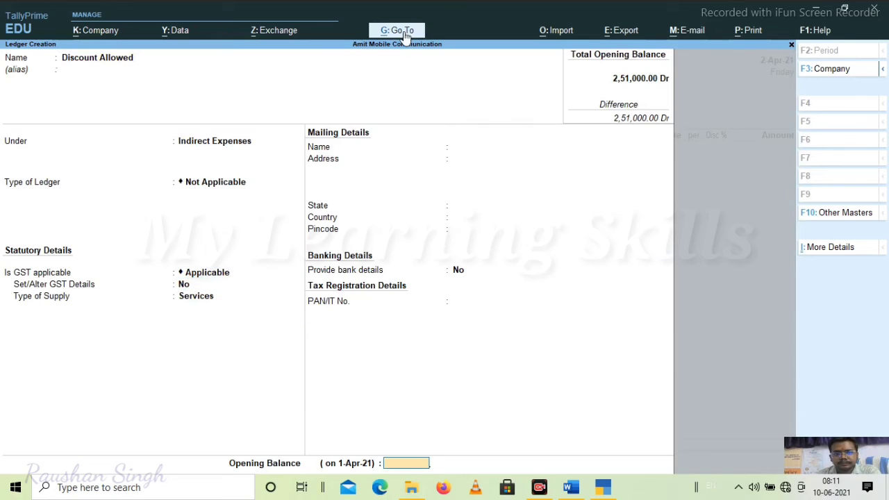
pyautogui.press('Return')
pyautogui.press('Return')
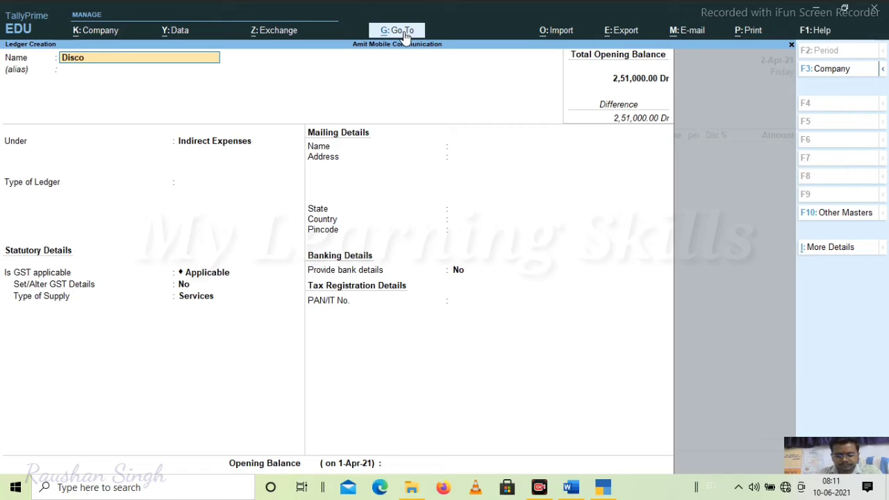
# Name the next ledger Discount Received and place it under Indirect Incomes
pyautogui.write('t Rec')
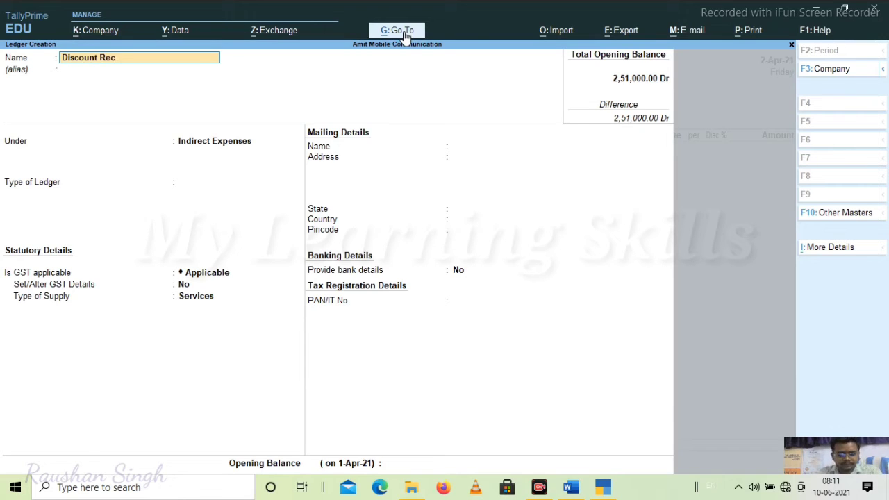
pyautogui.write('eive')
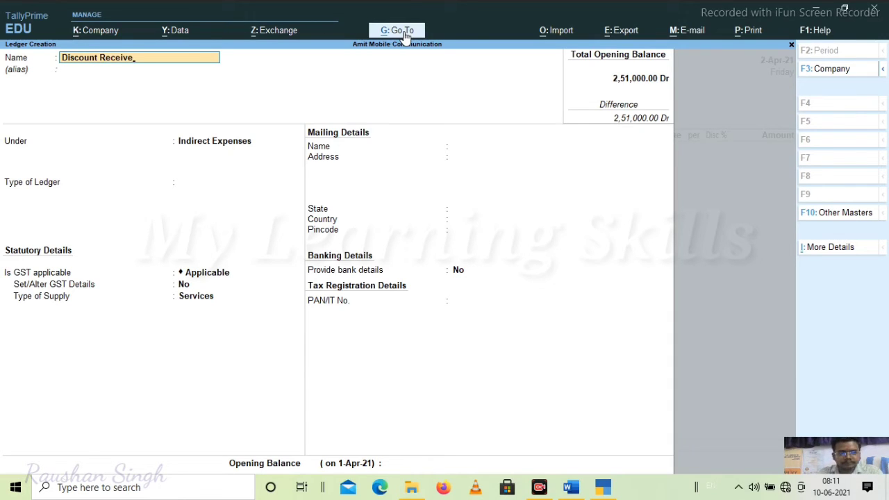
pyautogui.write('d')
pyautogui.press('Return')
pyautogui.press('Return')
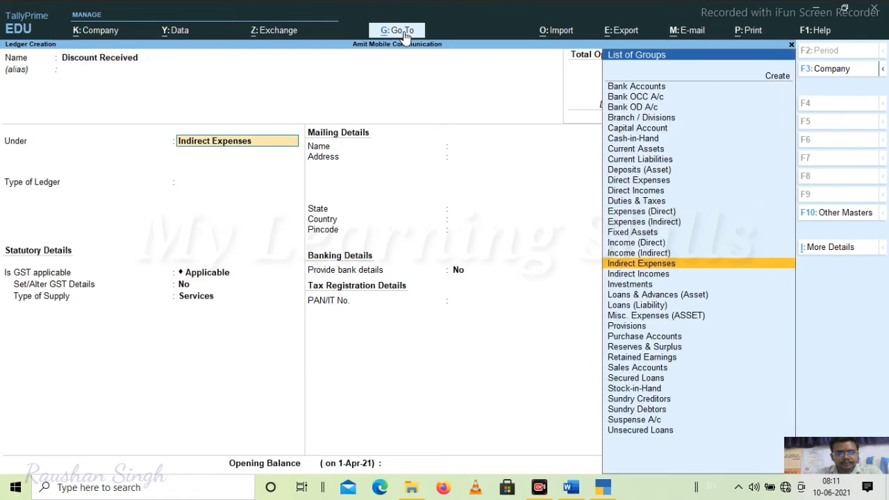
pyautogui.write('Ind')
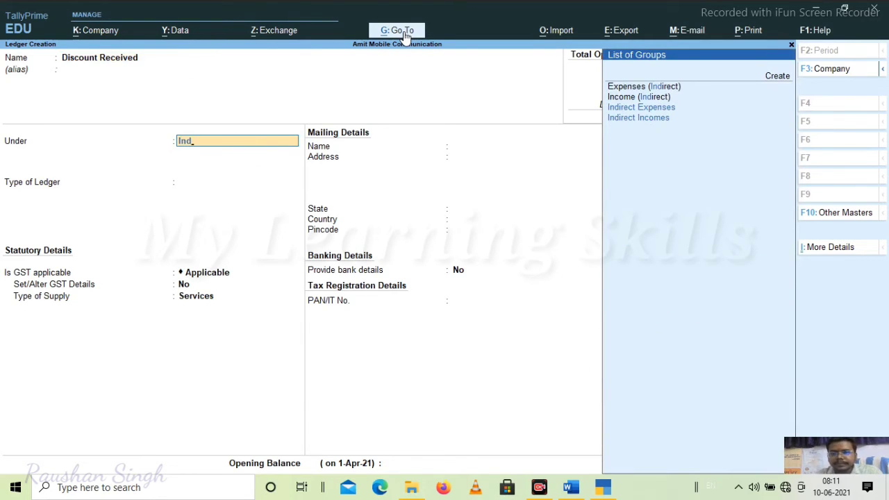
pyautogui.press('Down')
pyautogui.press('Return')
# Keep the type of ledger Not Applicable and the remaining defaults, and save the Discount Received ledger
pyautogui.press('Return')
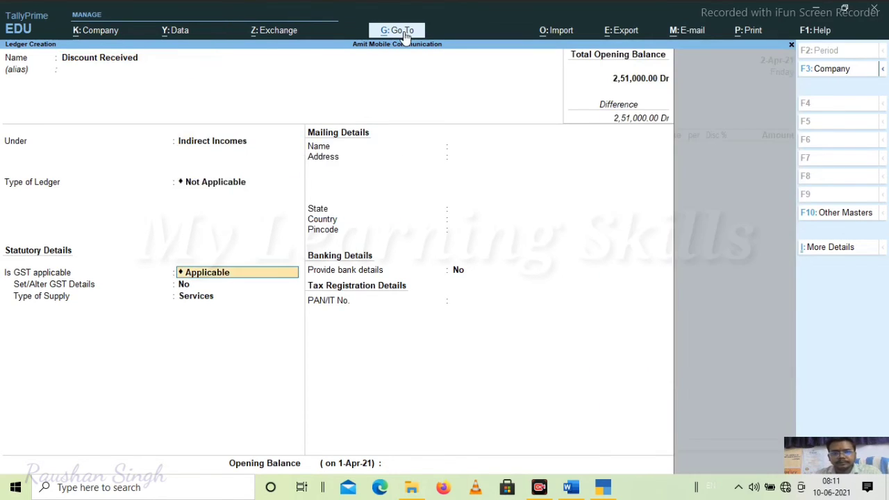
pyautogui.press('Return')
pyautogui.press('Return')
pyautogui.press('Return')
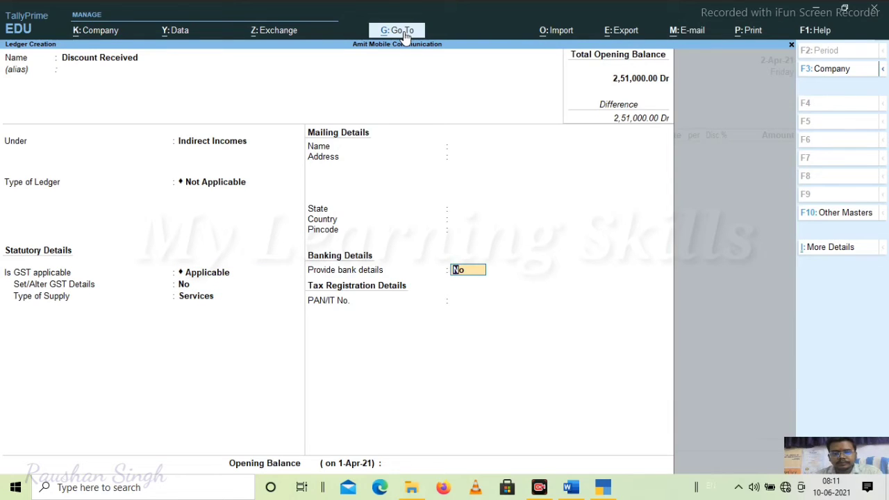
pyautogui.press('Return')
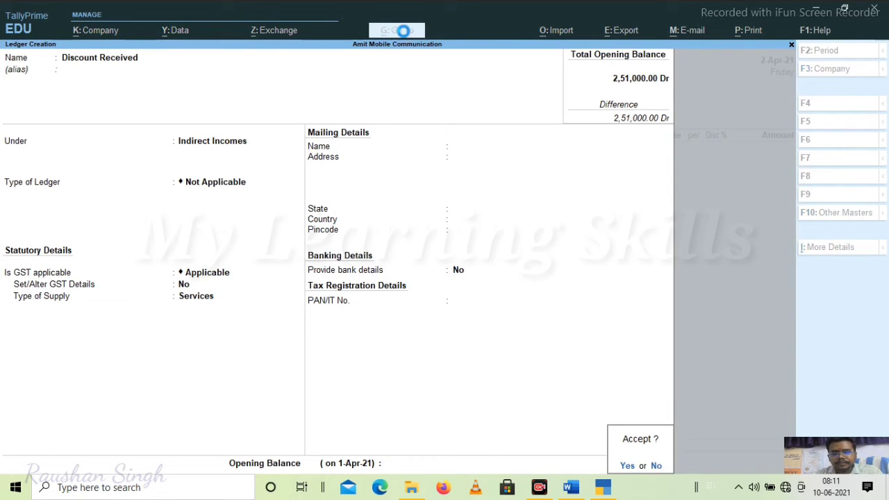
pyautogui.press('Return')
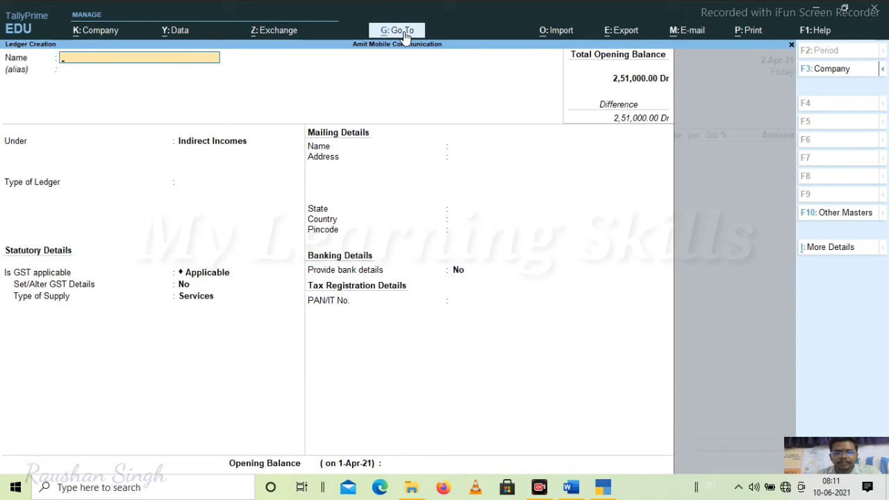
# Leave ledger and master creation and return to the blank sales voucher
pyautogui.press('Escape')
pyautogui.press('Return')
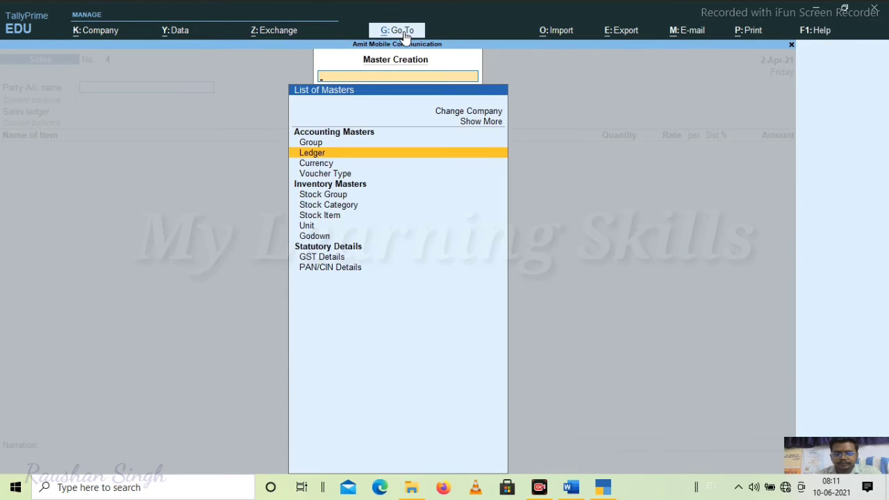
pyautogui.press('Escape')
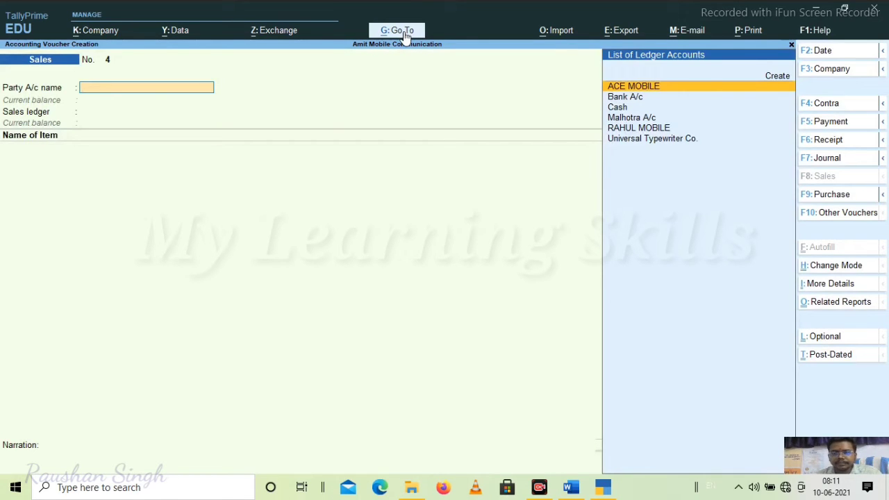
# Choose Cash as the party account of the sales voucher and leave all dispatch details blank
pyautogui.press('Down')
pyautogui.press('Down')
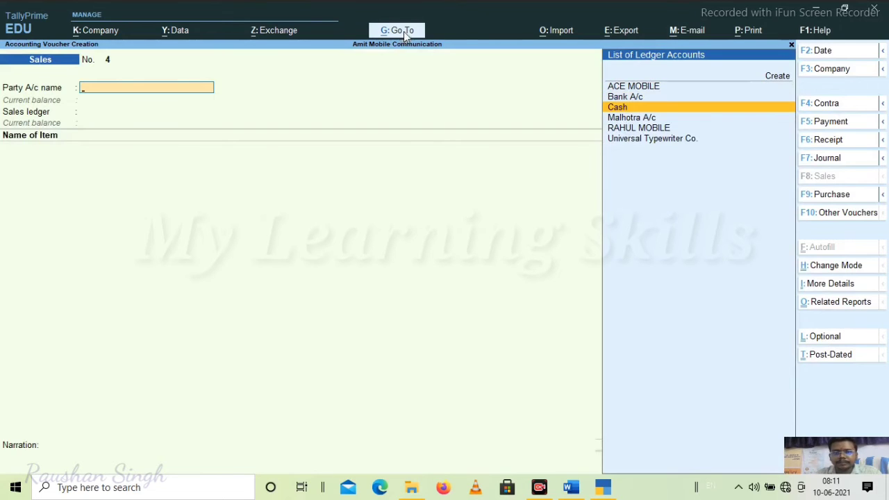
pyautogui.press('Return')
pyautogui.press('Return')
pyautogui.press('Return')
pyautogui.press('Return')
pyautogui.press('Return')
pyautogui.press('Return')
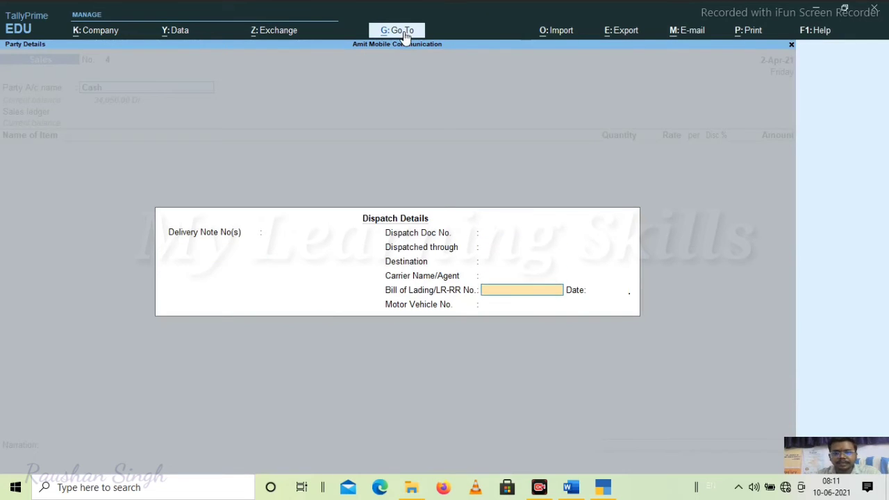
pyautogui.press('Return')
pyautogui.press('Return')
pyautogui.press('Return')
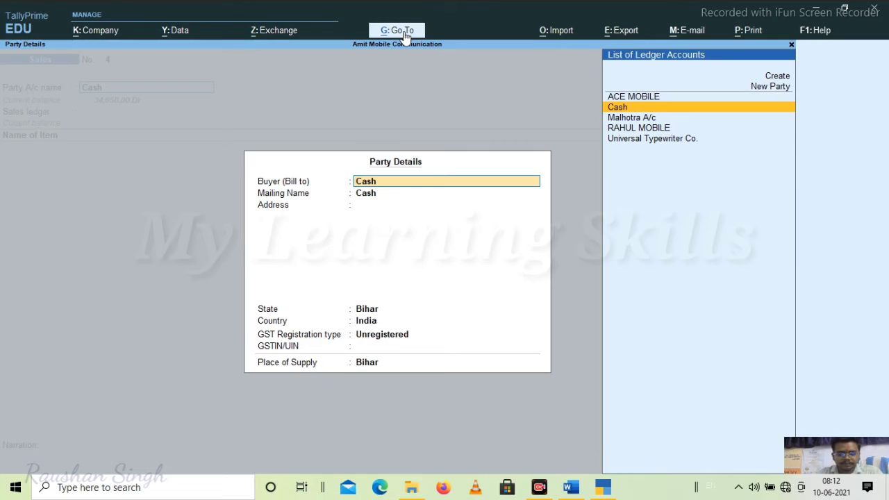
# Keep Cash as the buyer, enter the customer's full name and address, and accept the party details
pyautogui.press('Return')
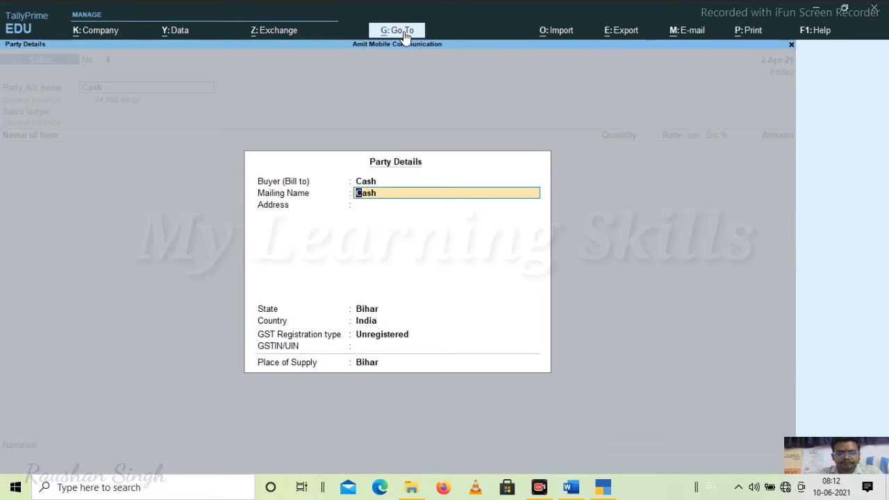
pyautogui.write('A')
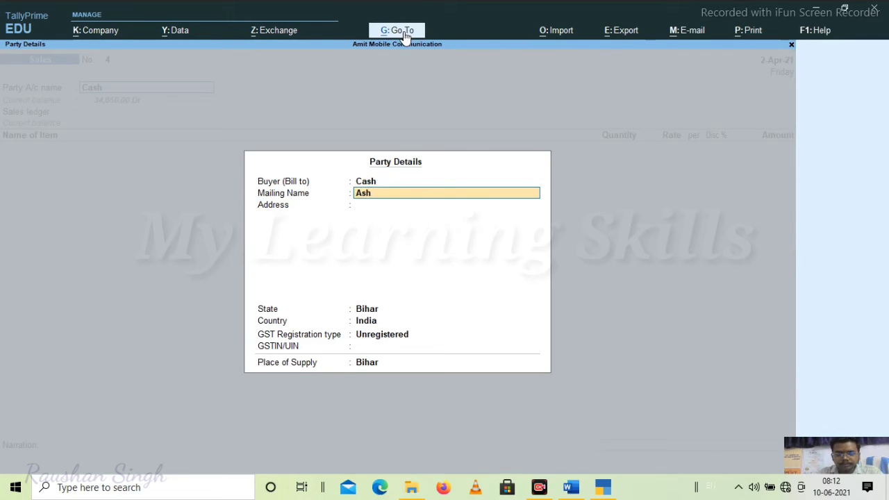
pyautogui.write('shok Kumar')
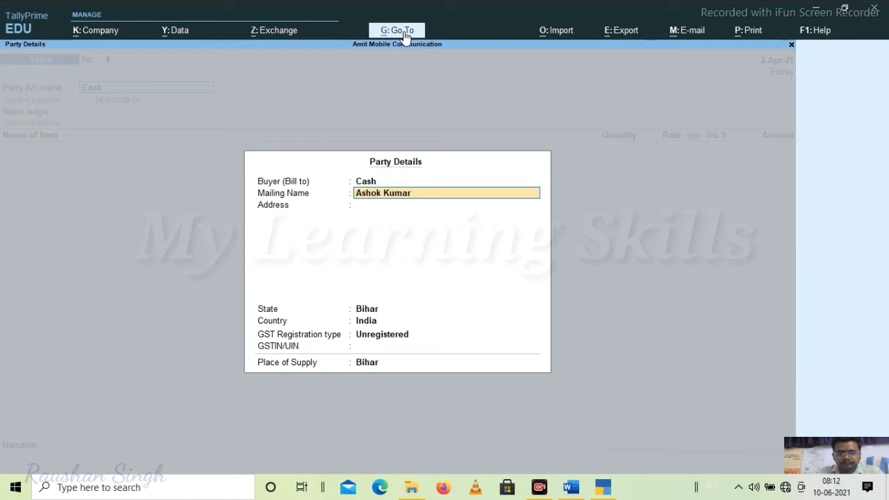
pyautogui.press('Return')
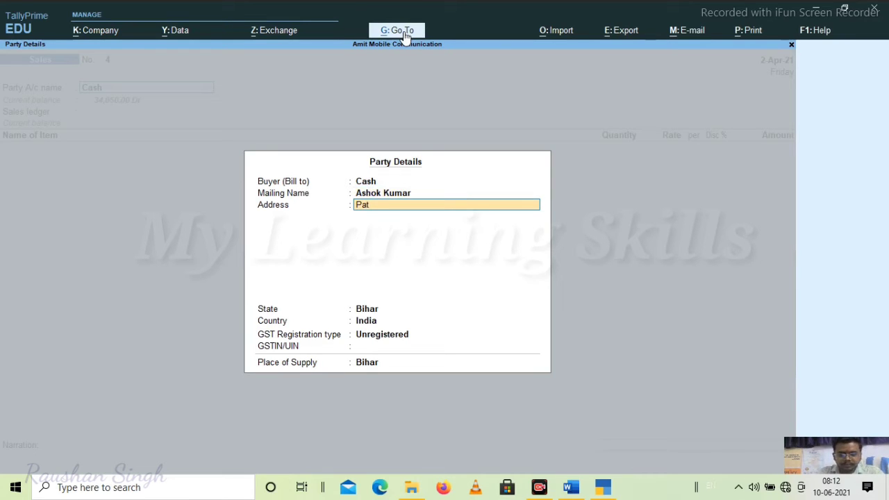
pyautogui.press('Return')
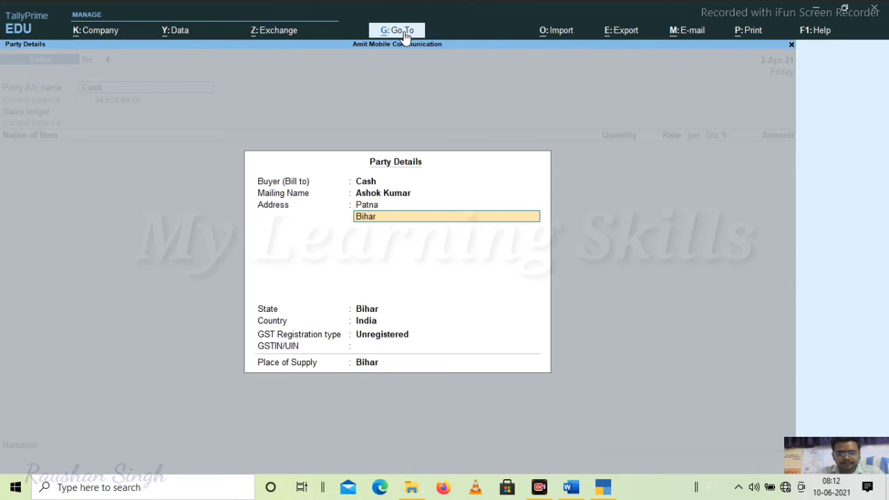
pyautogui.press('Return')
pyautogui.hotkey('ctrl', 'a')
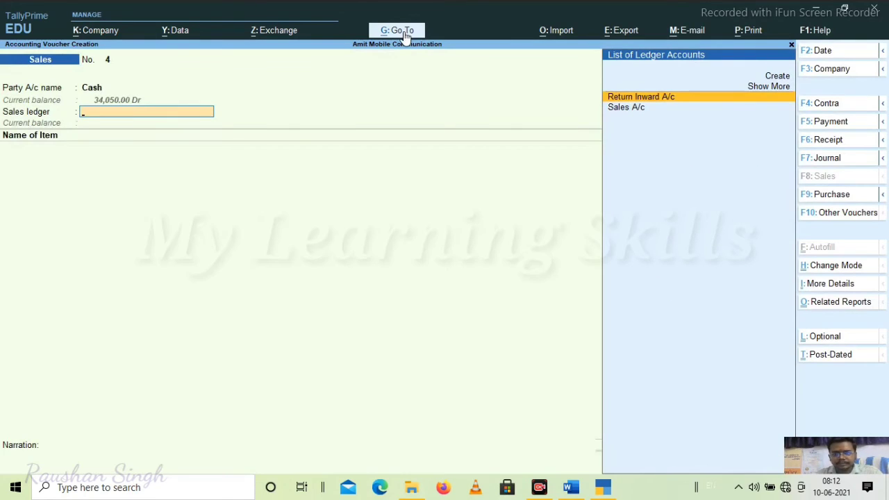
# Use Sales A/c as the sales ledger and add ACE A1 PLUS from the PATNA godown
pyautogui.press('Down')
pyautogui.press('Return')
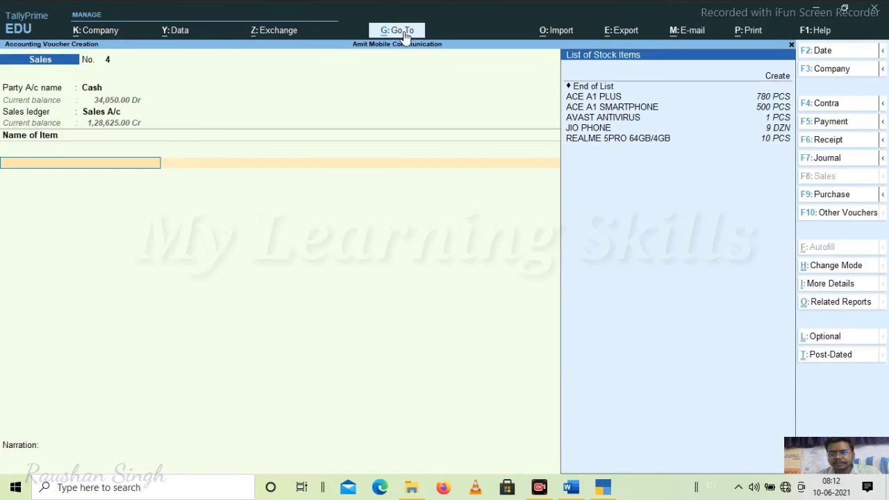
pyautogui.press('Down')
pyautogui.press('Down')
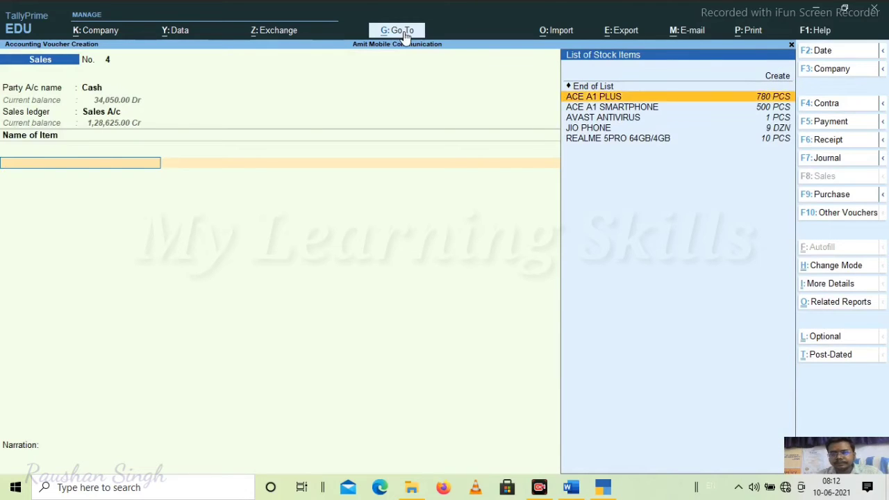
pyautogui.press('Return')
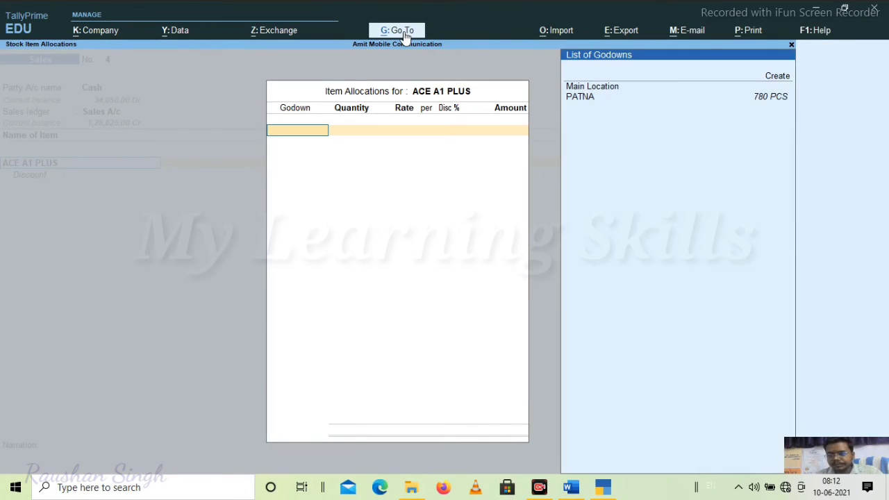
pyautogui.press('Down')
pyautogui.press('Return')
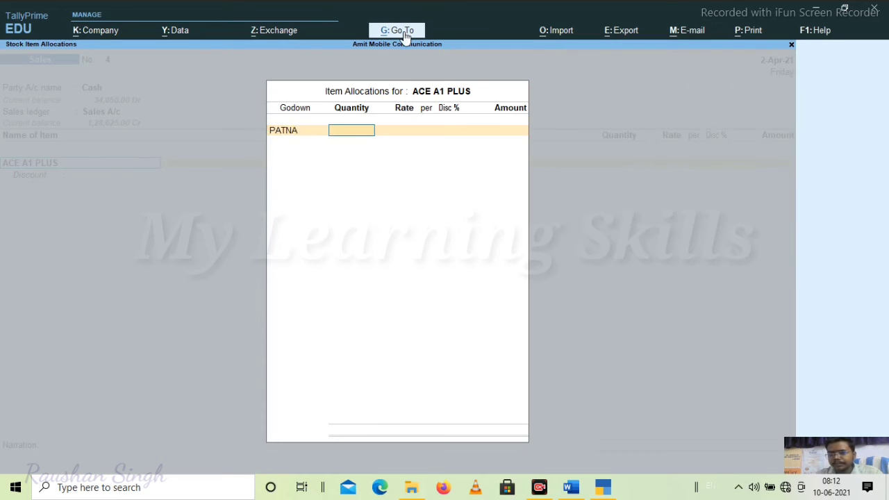
# Allocate 1 PCS of ACE A1 PLUS at a rate of 8,050.00 with no item discount, and finish the item list
pyautogui.press('Return')
pyautogui.press('Return')
pyautogui.press('Return')
pyautogui.press('Return')
pyautogui.press('Return')
pyautogui.press('Return')
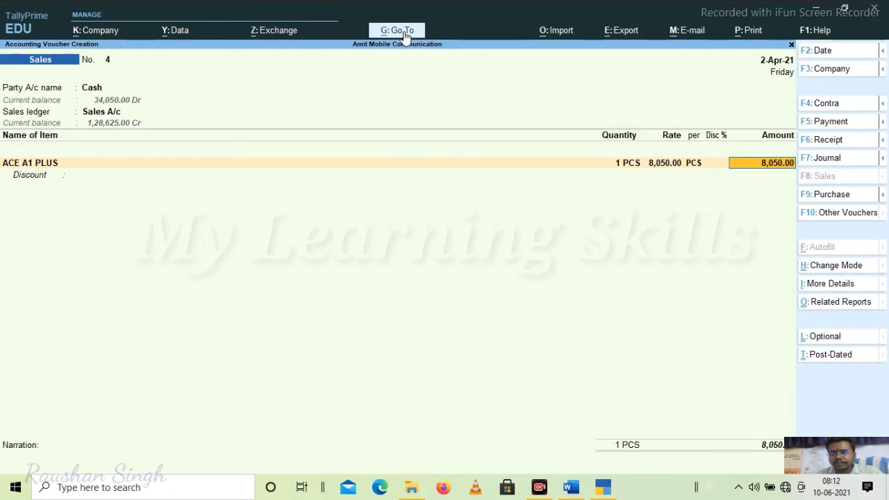
pyautogui.press('Return')
pyautogui.press('Return')
pyautogui.press('Return')
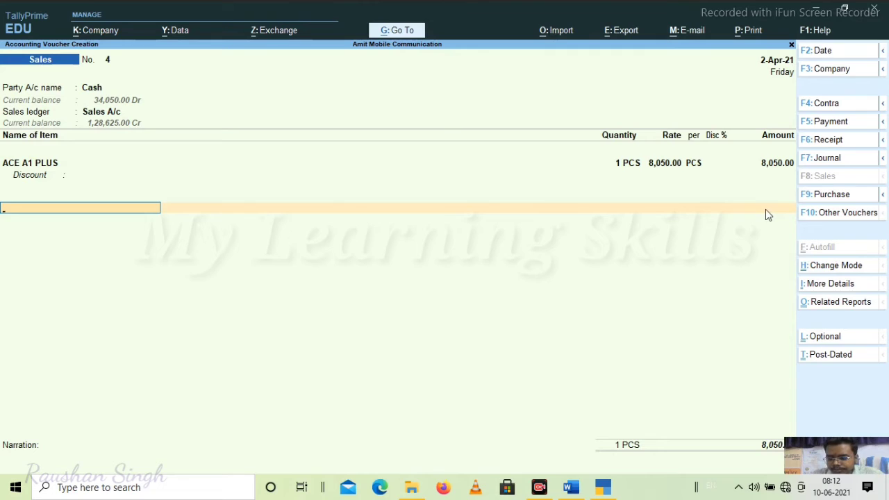
# Add the Discount Allowed ledger below the item and leave its rate blank
pyautogui.press('BackSpace')
pyautogui.press('Return')
pyautogui.press('Return')
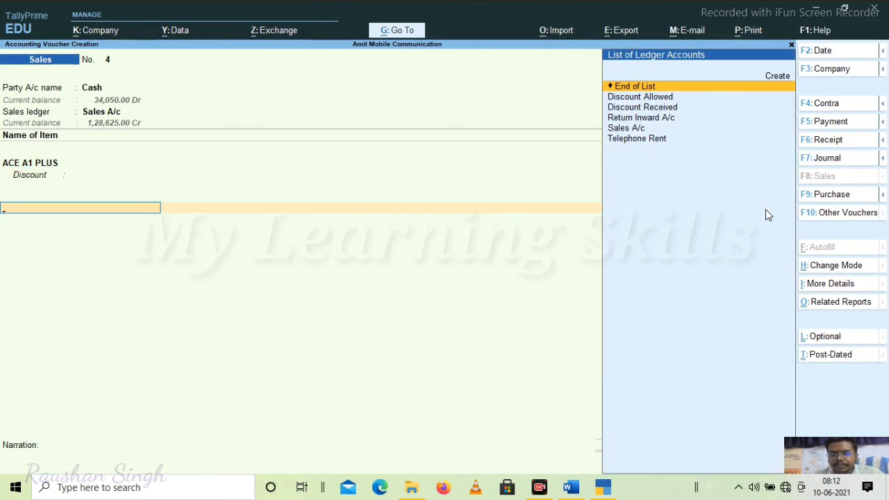
pyautogui.press('Down')
pyautogui.press('Down')
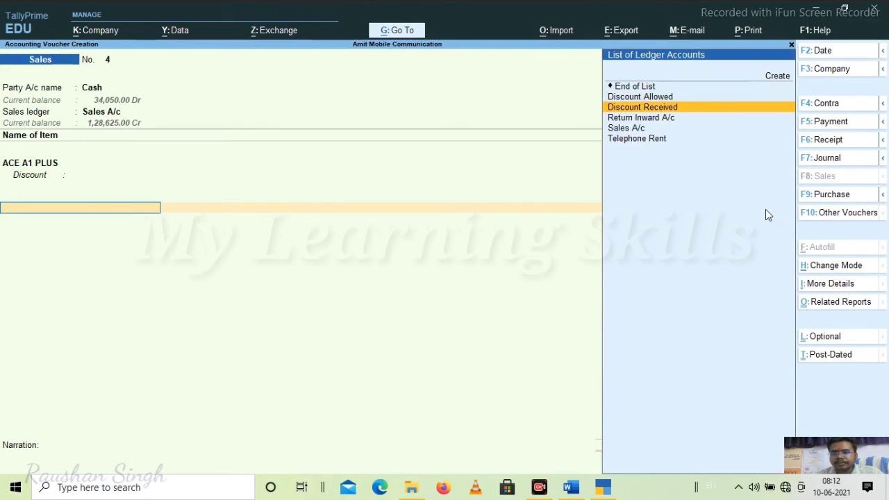
pyautogui.press('Up')
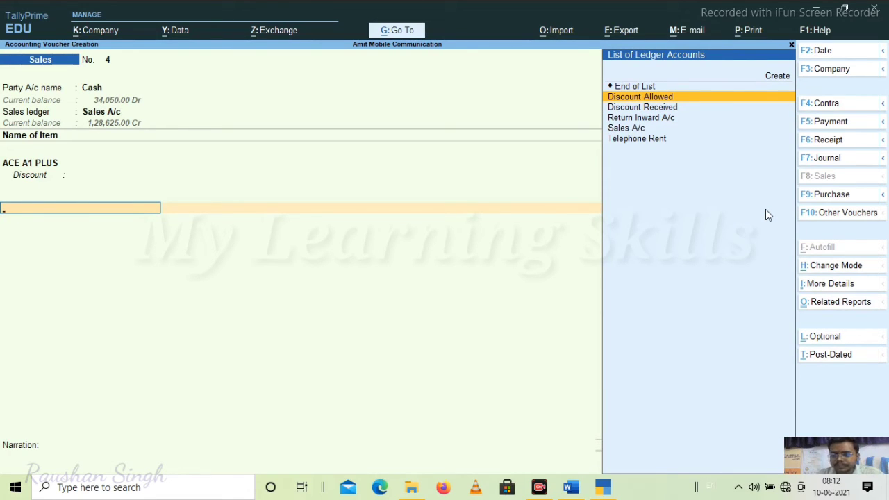
pyautogui.press('Return')
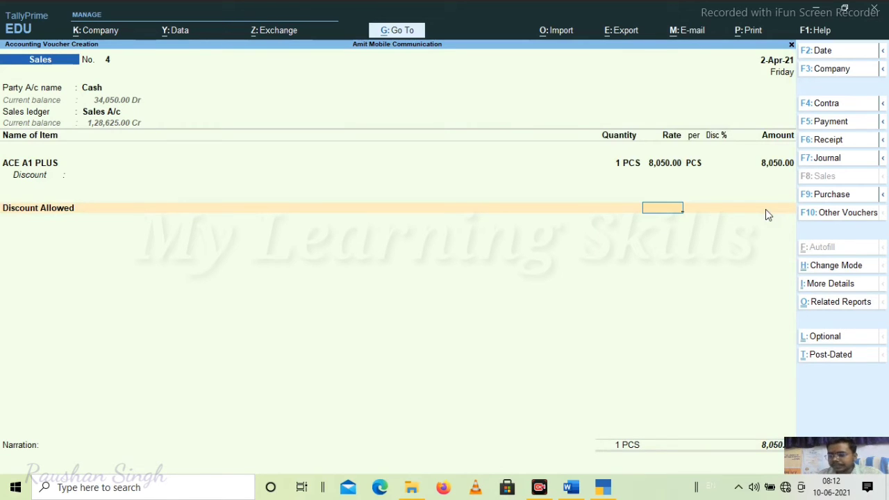
pyautogui.press('Return')
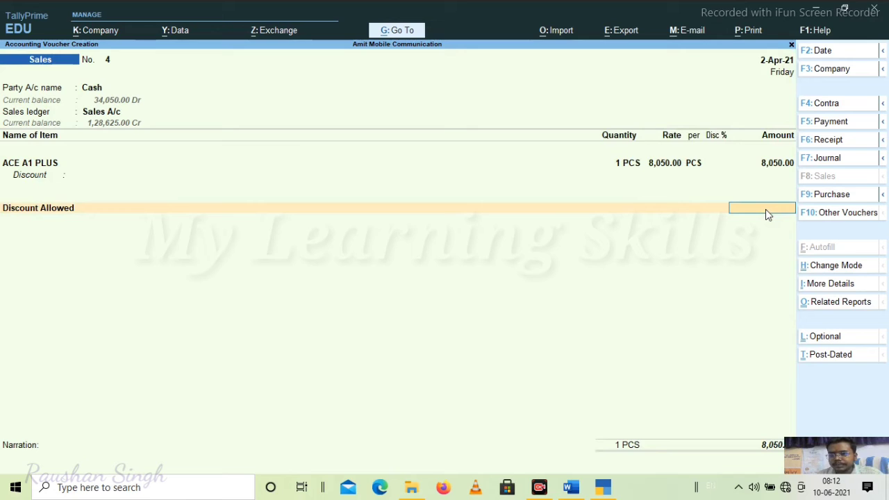
# Enter -500 as the Discount Allowed amount and end the ledger list
pyautogui.write('500')
pyautogui.press('Return')
pyautogui.press('BackSpace')
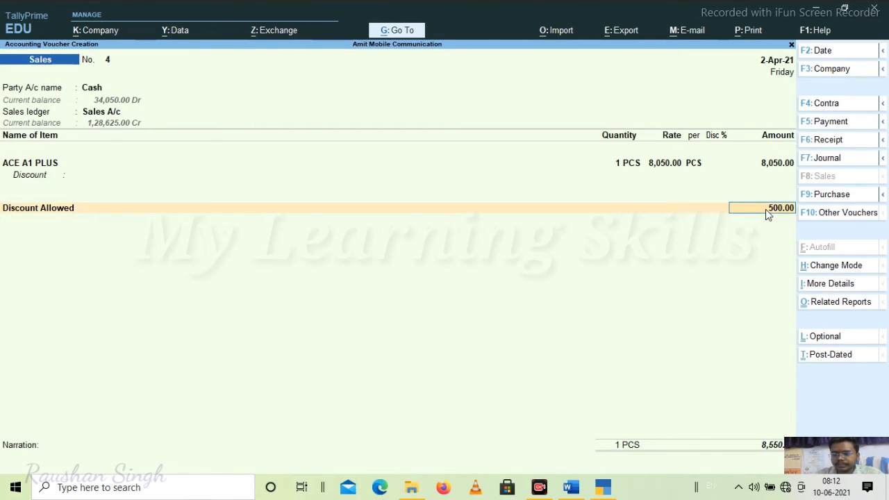
pyautogui.write('-500')
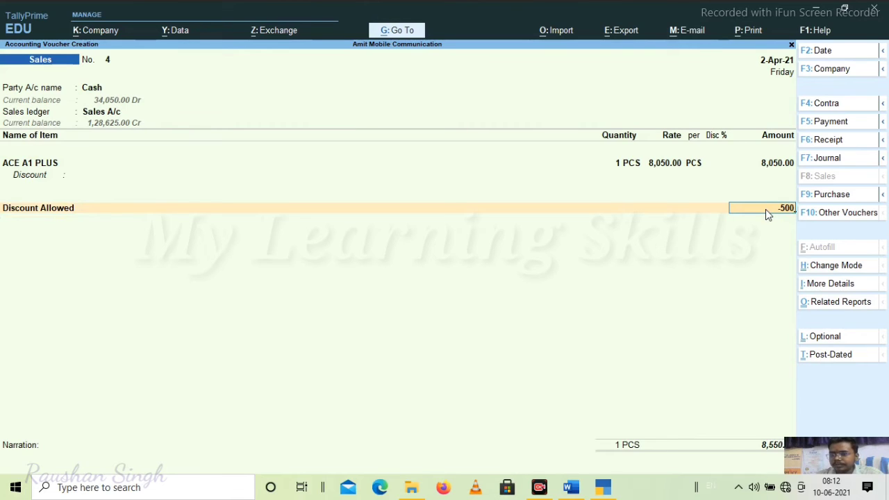
pyautogui.press('Return')
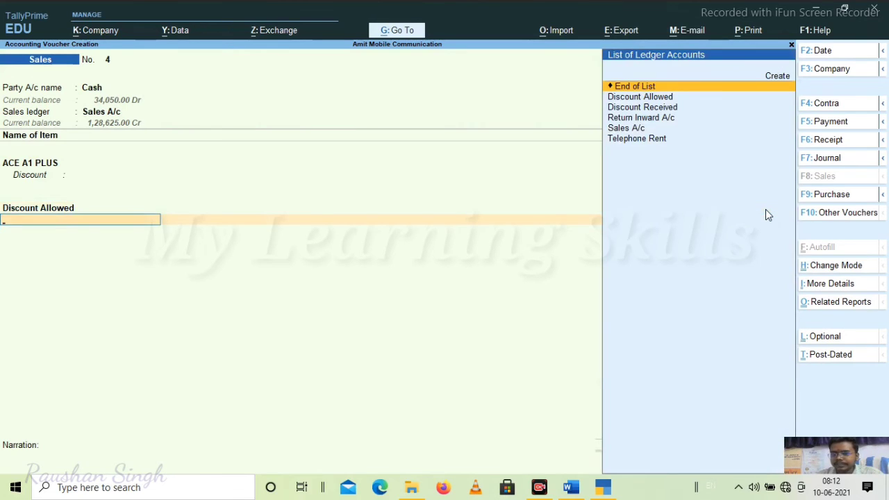
pyautogui.press('Return')
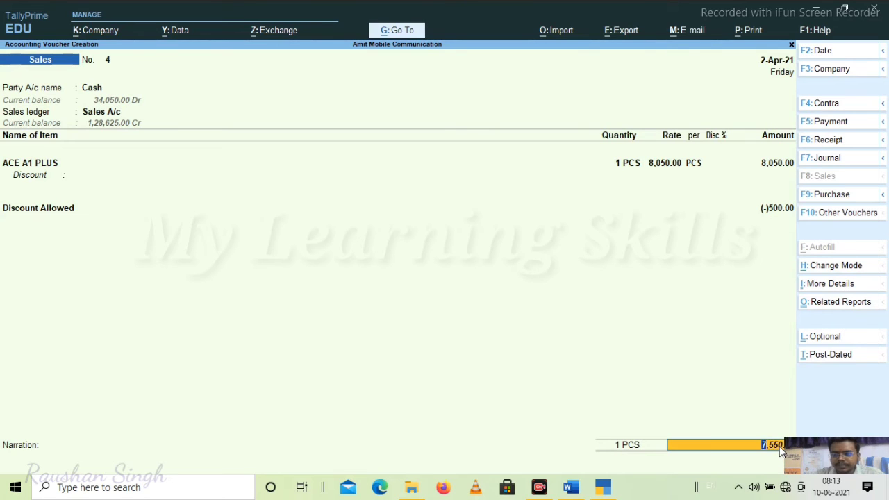
# Return to the ACE A1 PLUS line and recheck its godown, quantity, rate and amount
pyautogui.press('Up')
pyautogui.press('Up')
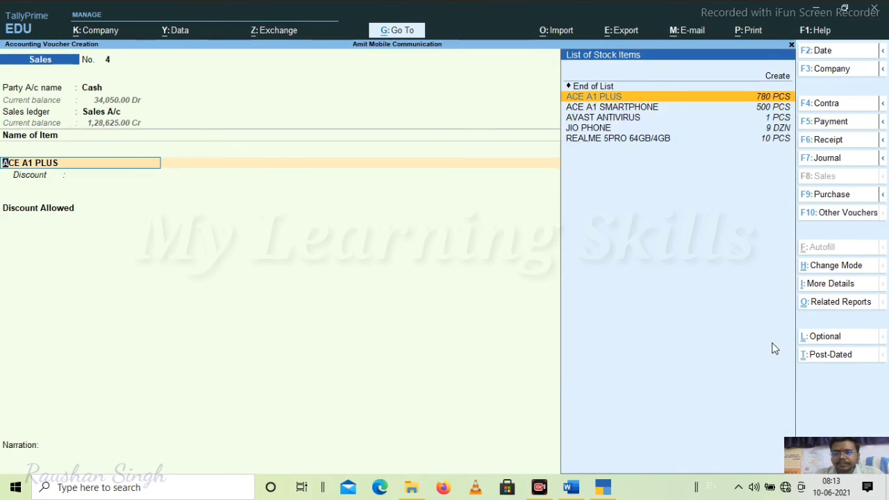
pyautogui.press('Return')
pyautogui.press('Return')
pyautogui.press('Return')
pyautogui.press('Return')
pyautogui.press('Return')
pyautogui.press('Return')
pyautogui.press('Return')
pyautogui.press('Return')
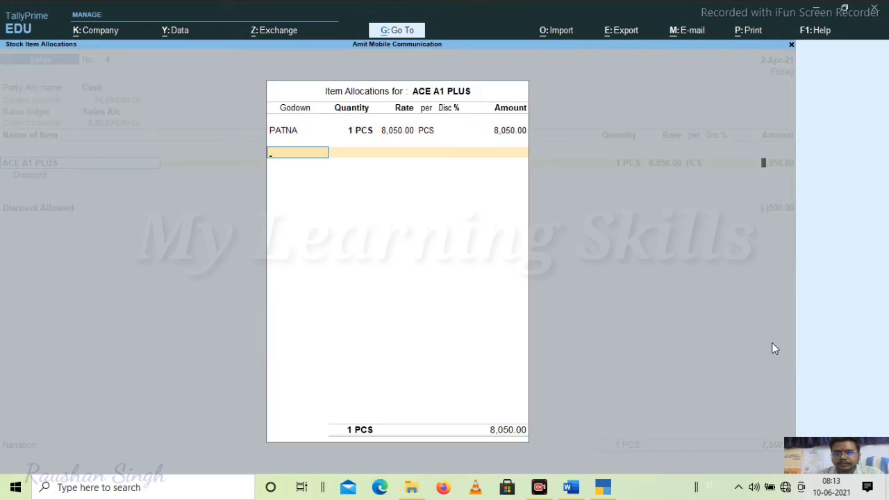
# Keep the item and discount entries, leave the narration blank, and save the cash sales voucher
pyautogui.press('Return')
pyautogui.press('Return')
pyautogui.press('Return')
pyautogui.press('Return')
pyautogui.press('Return')
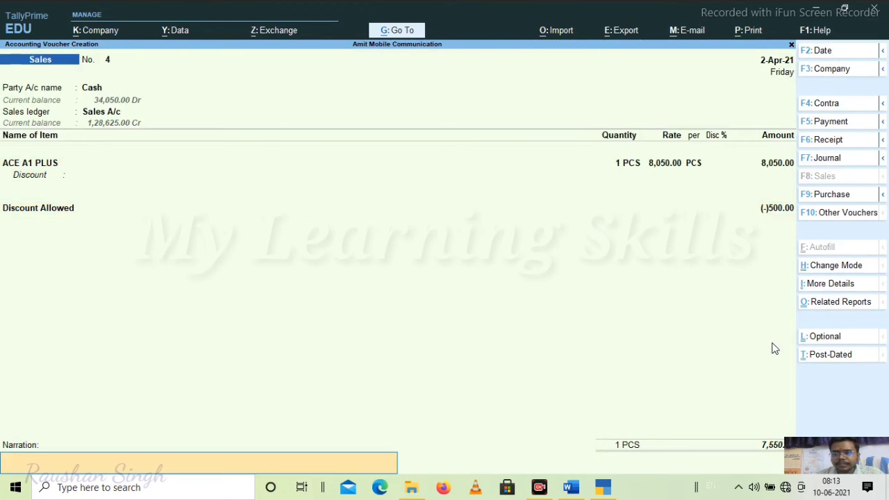
pyautogui.press('Return')
pyautogui.press('Return')
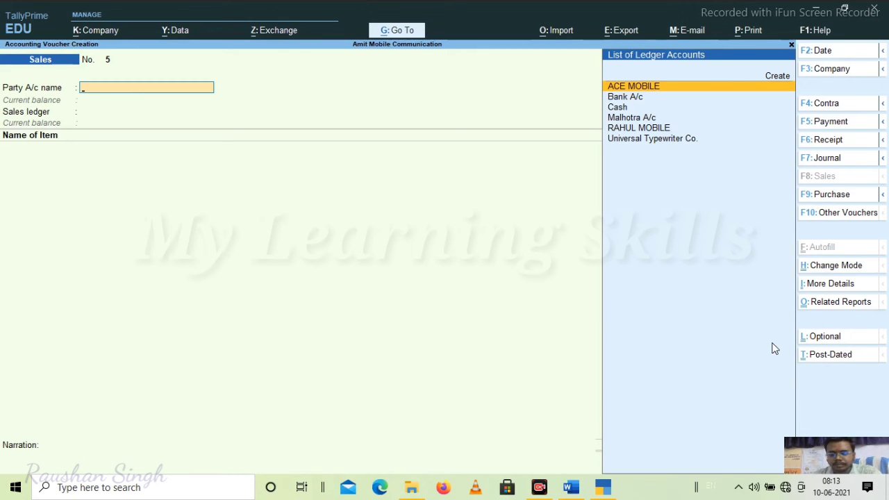
# Start a purchase voucher with supplier invoice number 101 dated 2-Apr-21
pyautogui.click(828, 200)
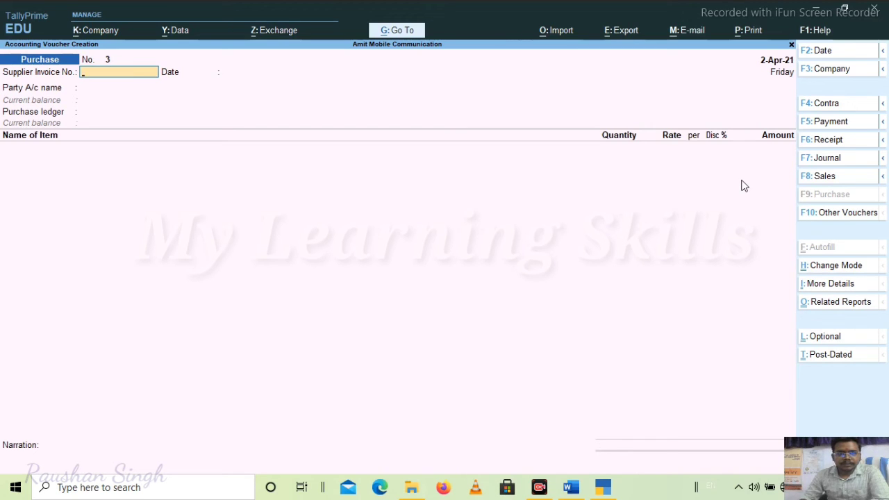
pyautogui.write('101')
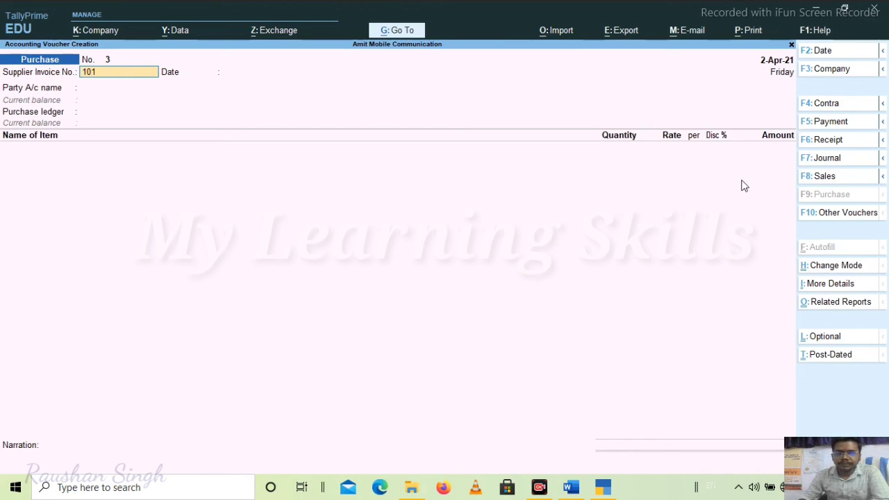
pyautogui.press('Return')
pyautogui.press('Return')
# Choose ACE MOBILE as the party account of the purchase voucher
pyautogui.press('Down')
pyautogui.press('Down')
pyautogui.press('Down')
pyautogui.press('Down')
pyautogui.press('Down')
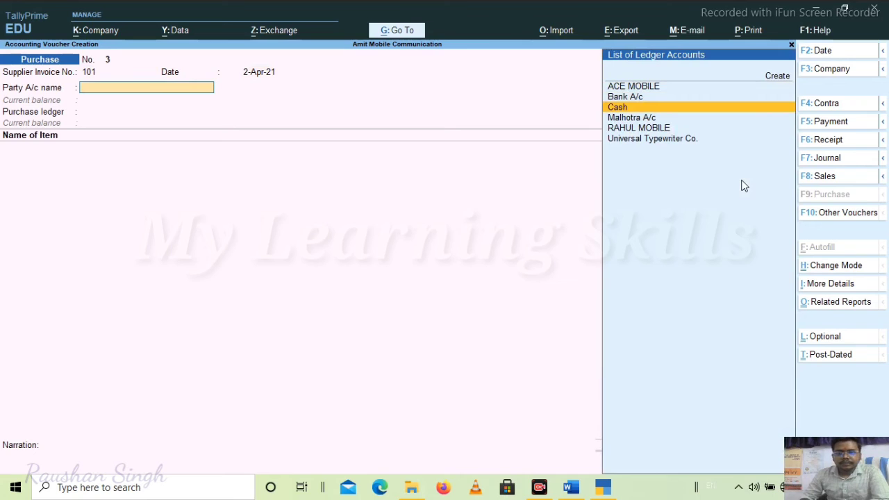
pyautogui.press('Up')
pyautogui.press('Up')
pyautogui.press('Up')
pyautogui.press('Up')
pyautogui.press('Up')
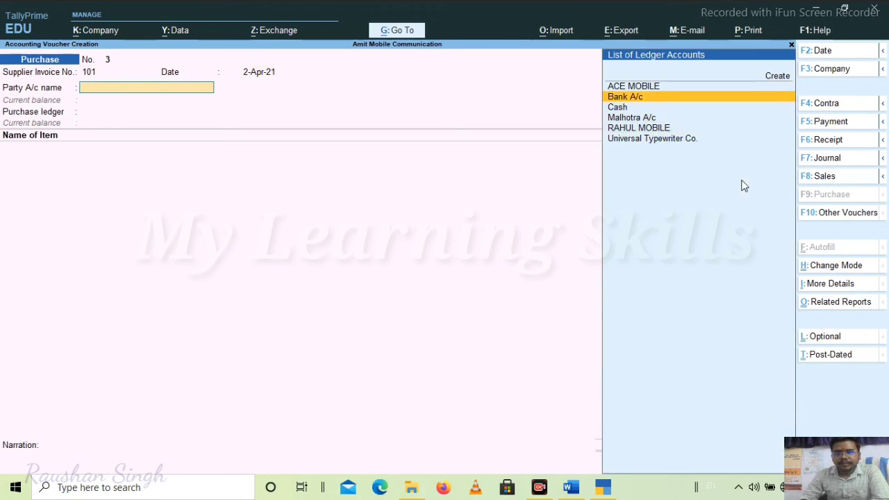
pyautogui.press('Return')
# Leave the receipt details blank and accept the default party details for ACE MOBILE
pyautogui.press('Return')
pyautogui.press('Return')
pyautogui.press('Return')
pyautogui.press('Return')
pyautogui.press('Return')
pyautogui.press('Return')
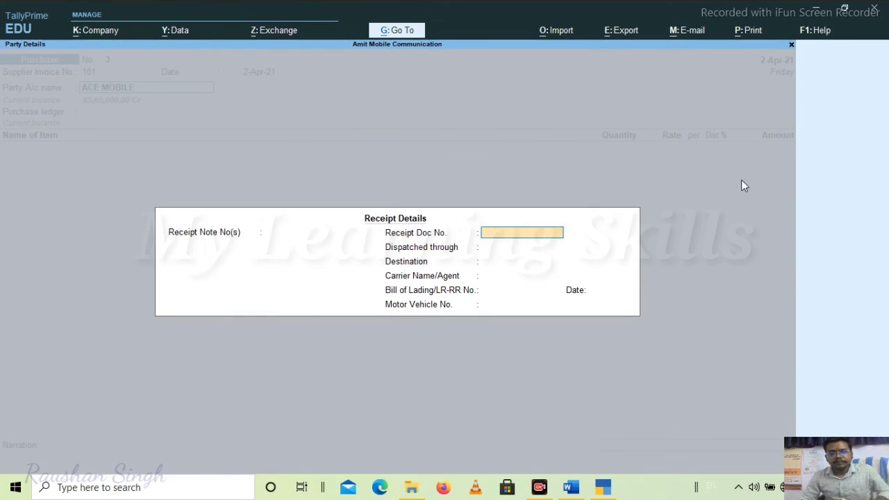
pyautogui.press('Return')
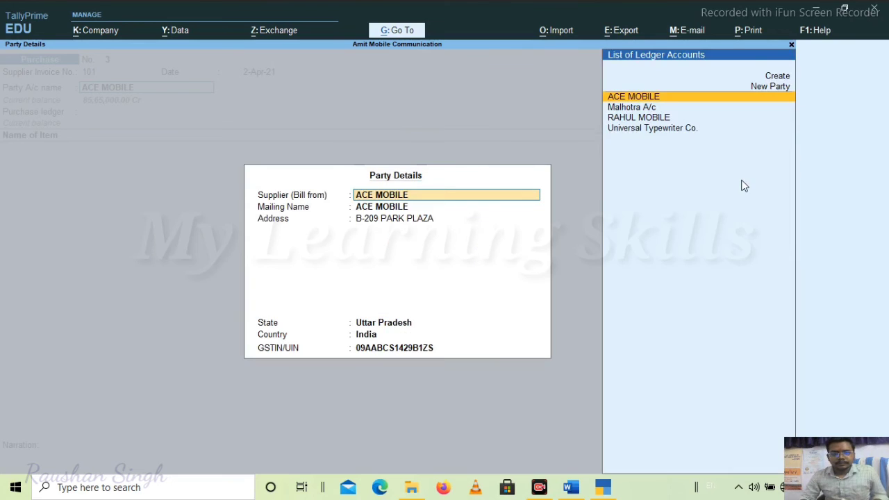
pyautogui.hotkey('ctrl', 'a')
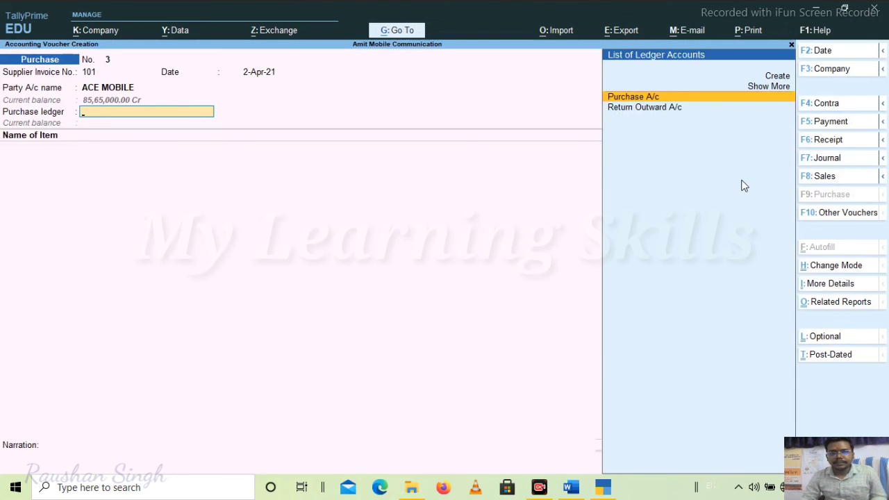
# Change the purchase voucher's party account to Cash
pyautogui.press('Down')
pyautogui.press('Up')
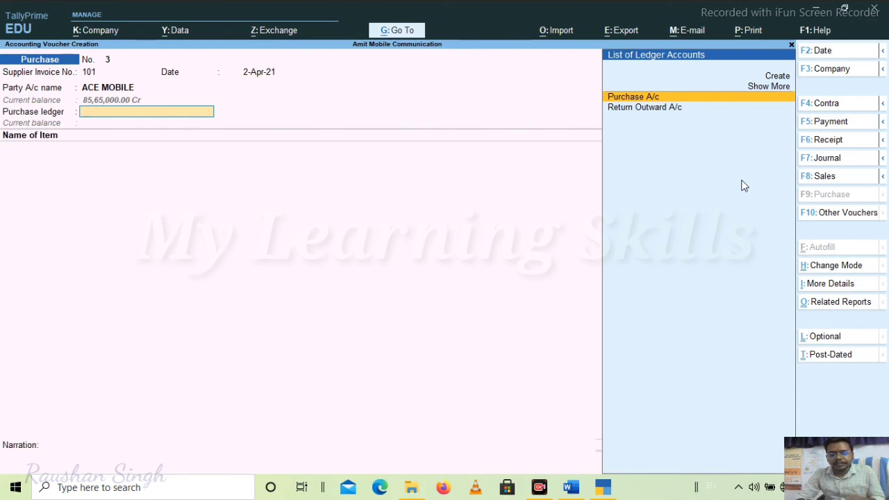
pyautogui.press('BackSpace')
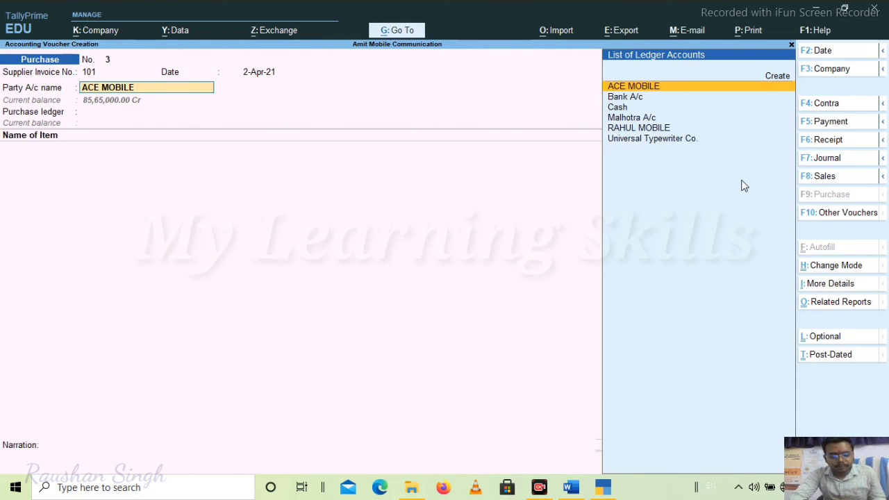
pyautogui.write('Cash')
pyautogui.press('Return')
# Leave the receipt details blank and keep Cash as the supplier in the party details
pyautogui.press('Return')
pyautogui.press('Return')
pyautogui.press('Return')
pyautogui.press('Return')
pyautogui.press('Return')
pyautogui.press('Return')
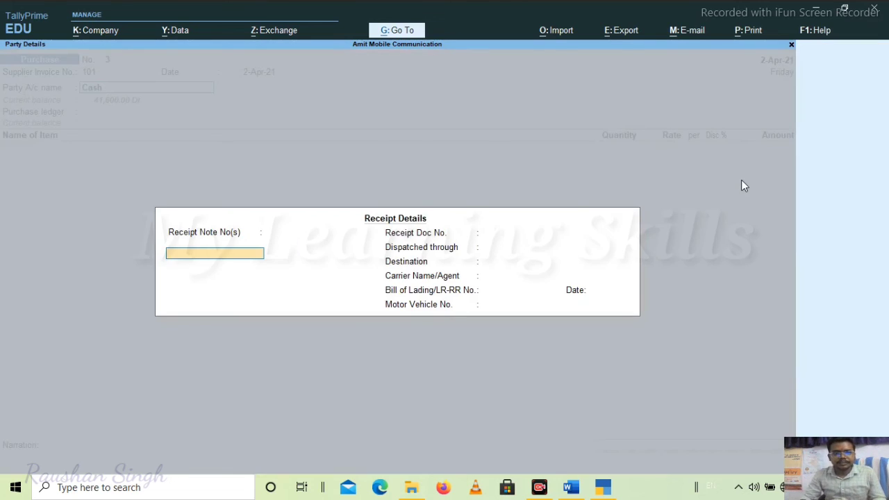
pyautogui.press('Return')
pyautogui.press('Return')
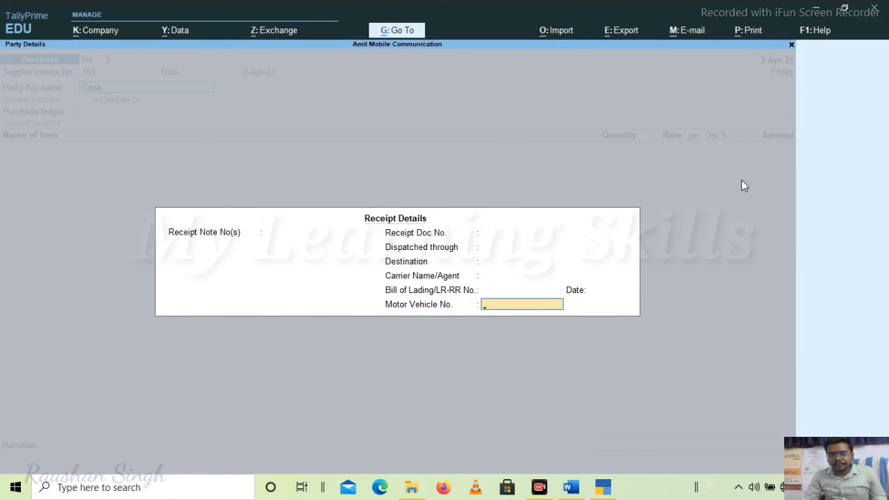
pyautogui.press('Return')
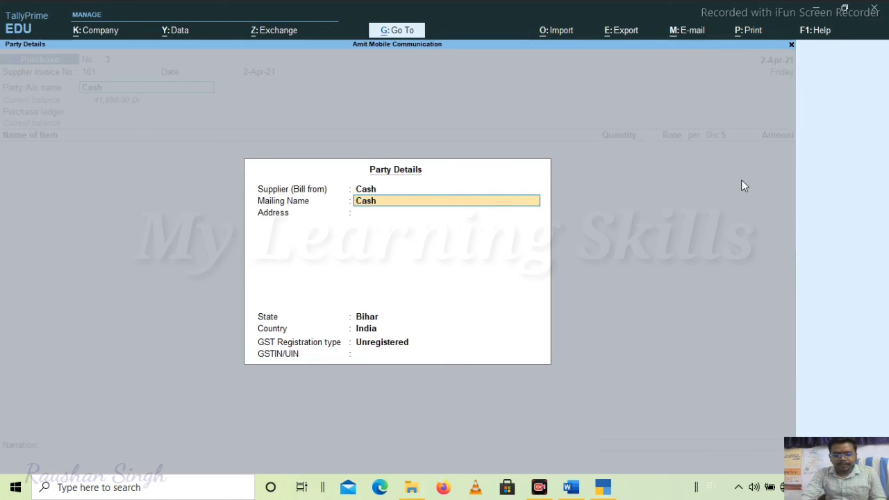
# Set the supplier's mailing name to Malhotra Enterprises in the party details
pyautogui.write('Mal')
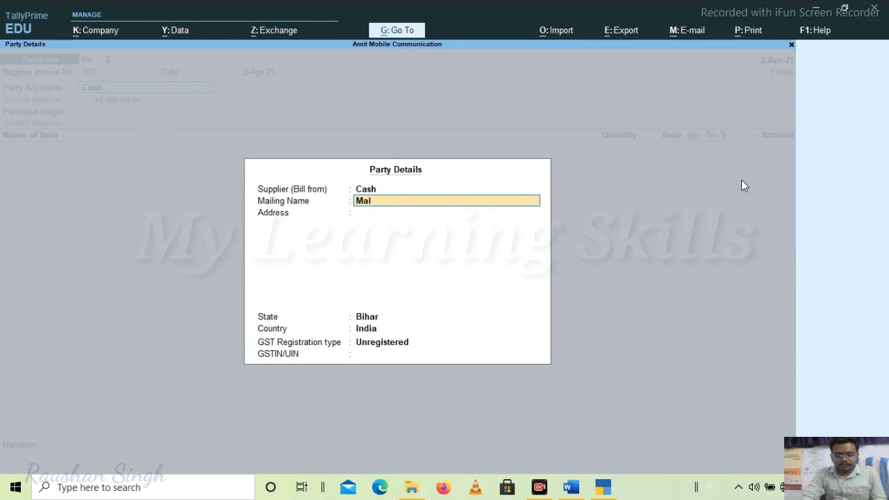
pyautogui.write('ho')
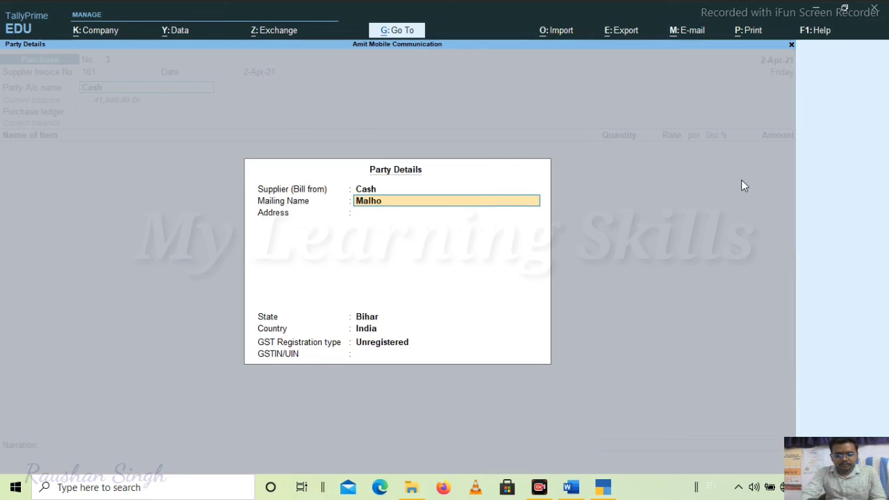
pyautogui.write('ta')
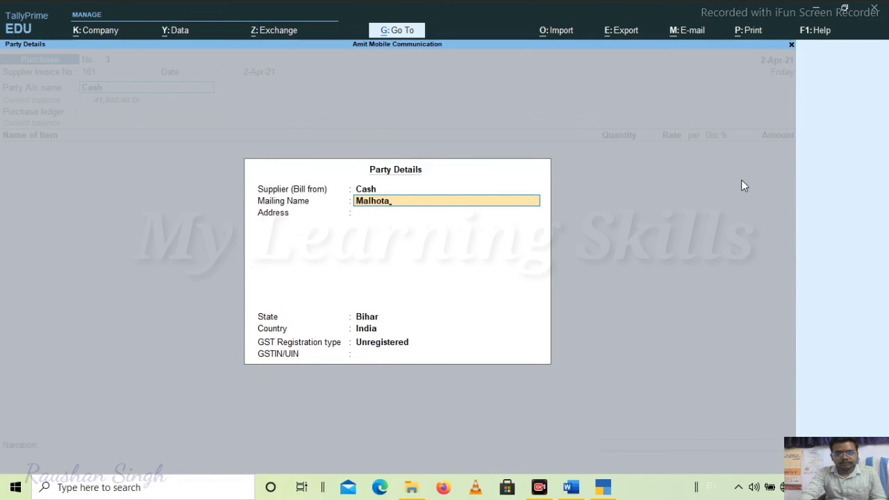
pyautogui.press('BackSpace')
pyautogui.write('ra')
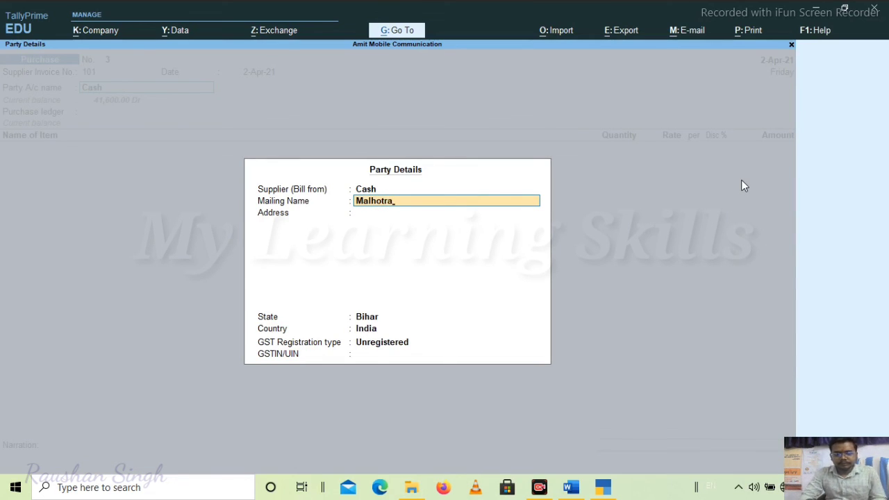
pyautogui.write(' Enterp')
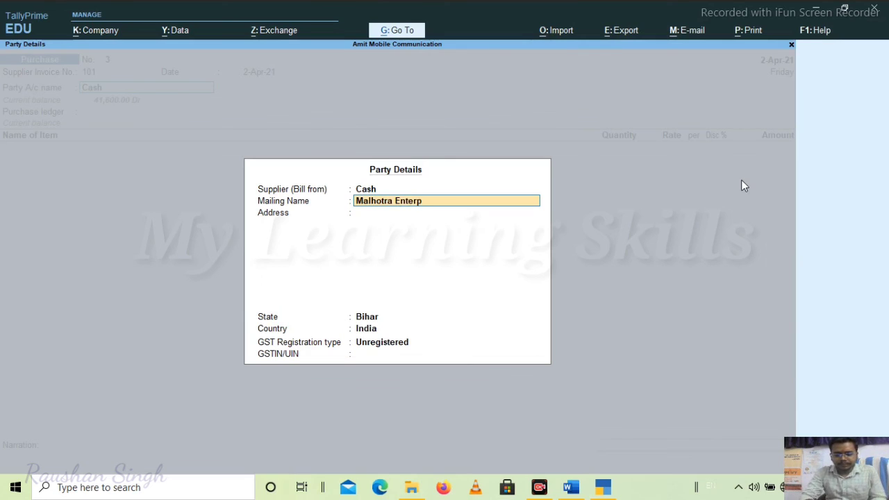
pyautogui.write('rises')
pyautogui.press('Return')
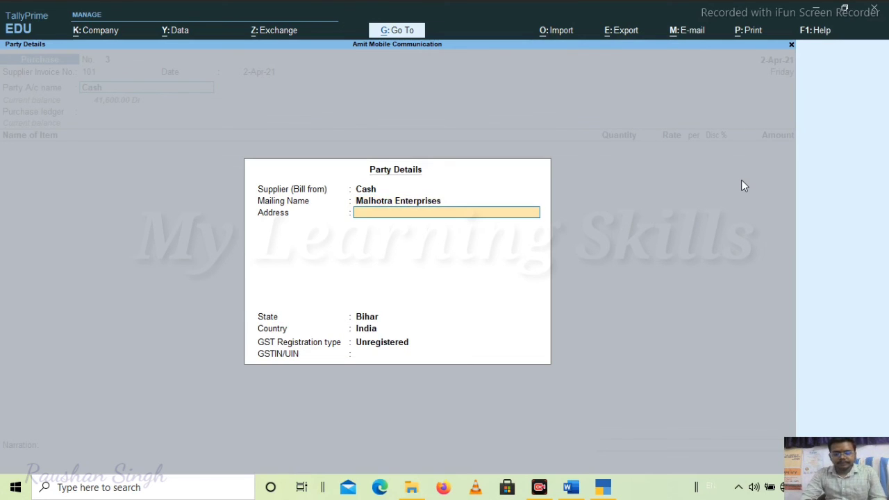
# Enter Patna as the supplier's address and accept the remaining party details with their default values
pyautogui.write('Patna')
pyautogui.press('Return')
pyautogui.press('Return')
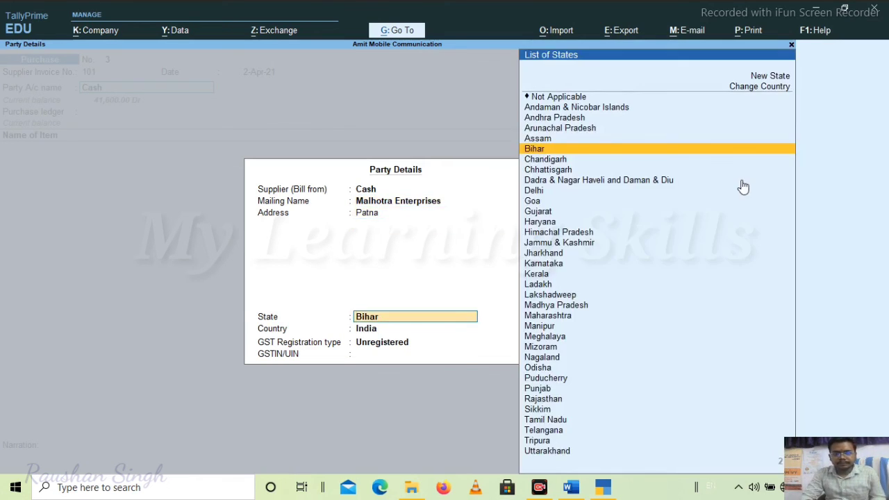
pyautogui.hotkey('ctrl', 'a')
# Use Purchase A/c as the purchase ledger and add AVAST ANTIVIRUS as the stock item
pyautogui.press('Return')
pyautogui.press('BackSpace')
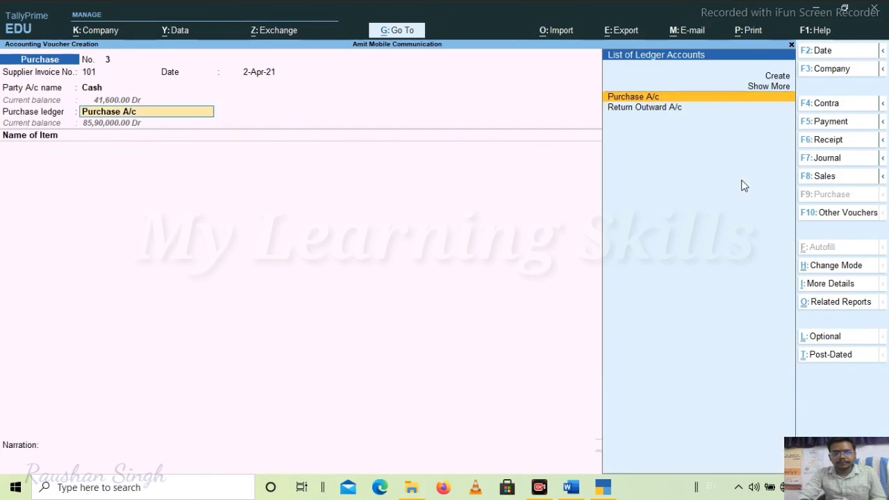
pyautogui.press('Return')
pyautogui.press('Down')
pyautogui.press('Down')
pyautogui.press('Down')
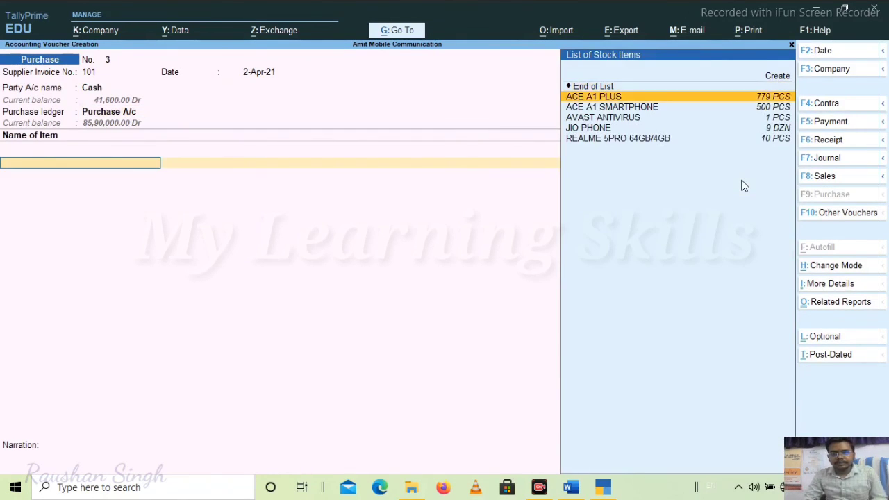
pyautogui.press('Return')
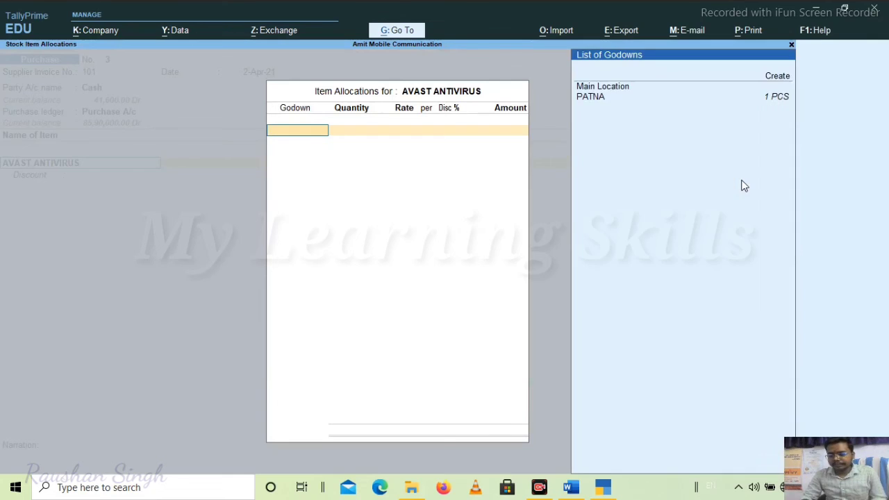
# Allocate 2 PCS of AVAST ANTIVIRUS to the PATNA godown at a rate of 500, without an item-wise discount
pyautogui.press('Down')
pyautogui.press('Return')
pyautogui.write('2')
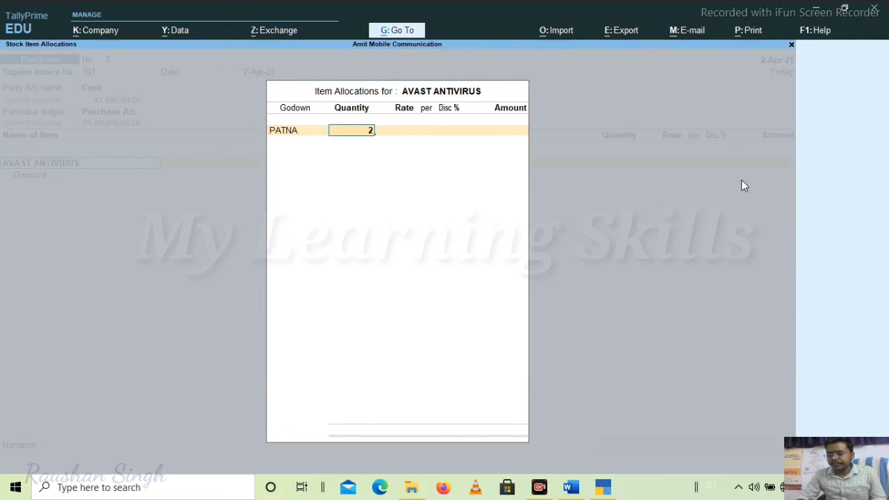
pyautogui.press('Return')
pyautogui.press('Return')
pyautogui.press('Return')
pyautogui.press('Return')
pyautogui.press('Return')
pyautogui.press('Return')
pyautogui.press('Return')
pyautogui.press('Return')
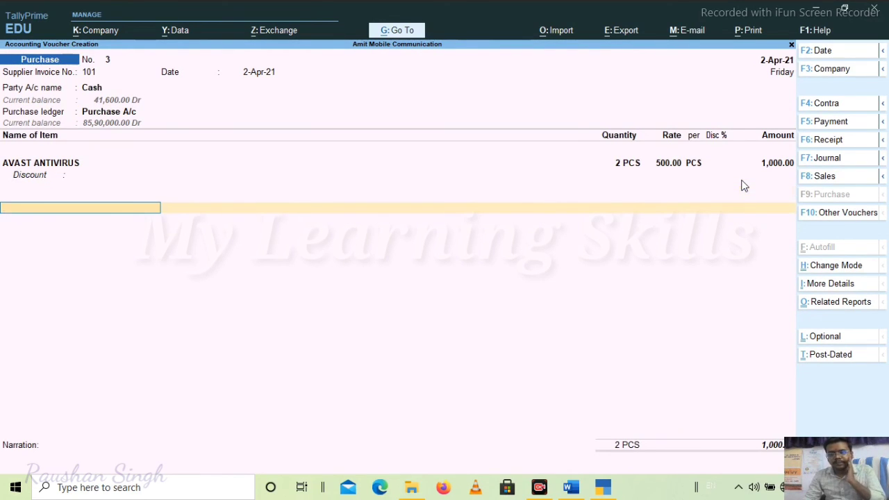
# Add the Discount Received ledger below the item with an amount of -100
pyautogui.press('Return')
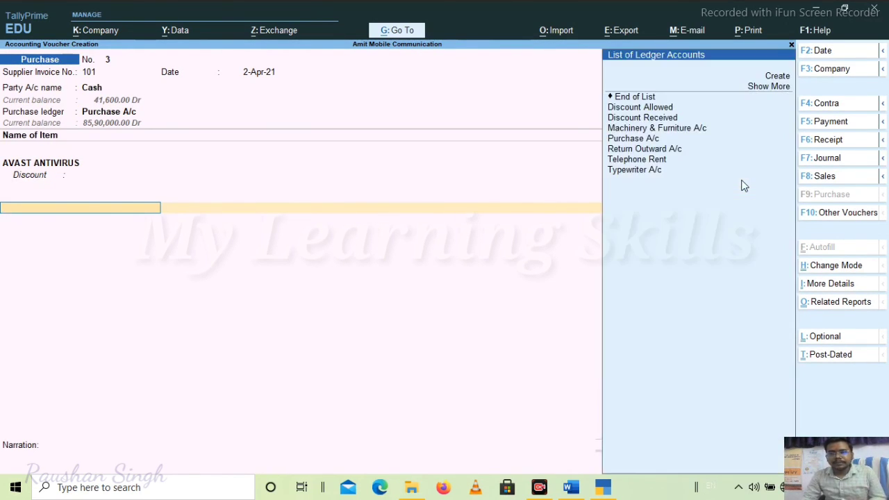
pyautogui.press('Down')
pyautogui.press('Down')
pyautogui.press('Down')
pyautogui.press('Return')
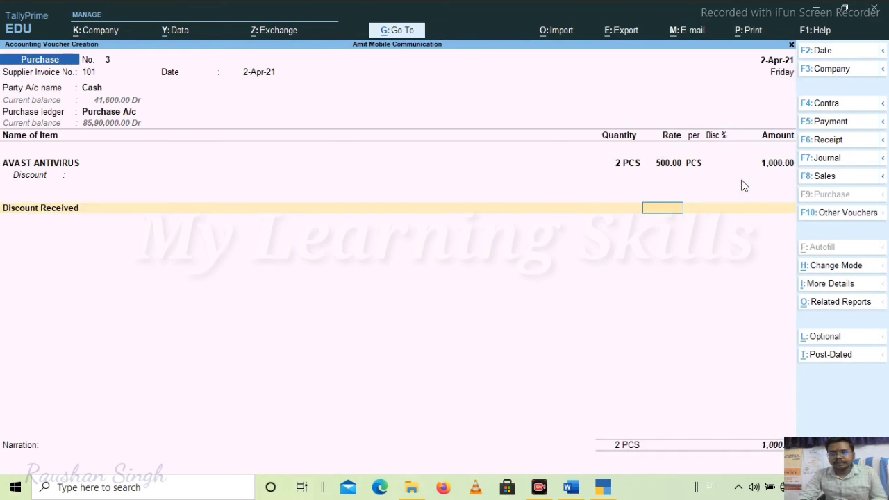
pyautogui.press('Return')
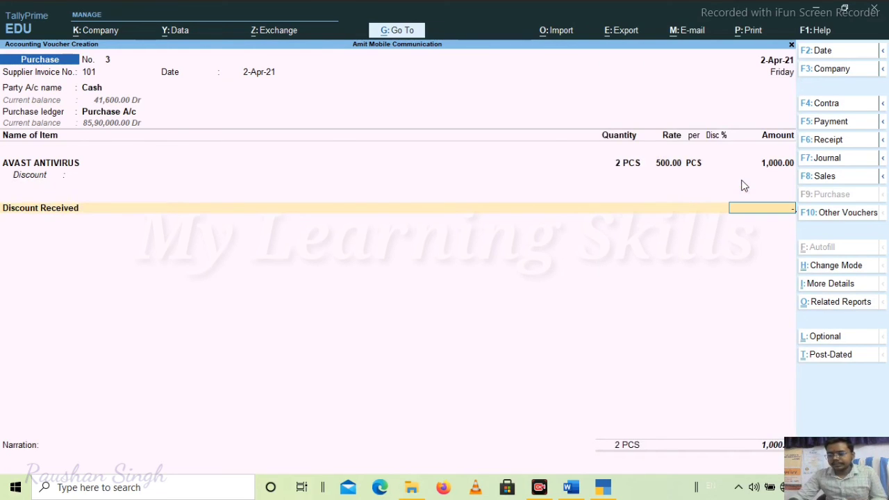
pyautogui.write('100')
pyautogui.press('Return')
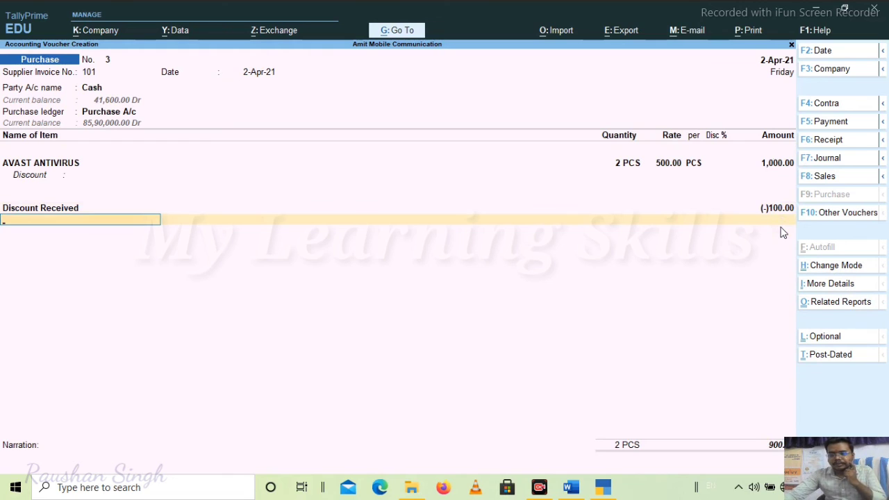
# End the ledger entries, leave the narration blank, and save the cash purchase voucher
pyautogui.press('Return')
pyautogui.press('Return')
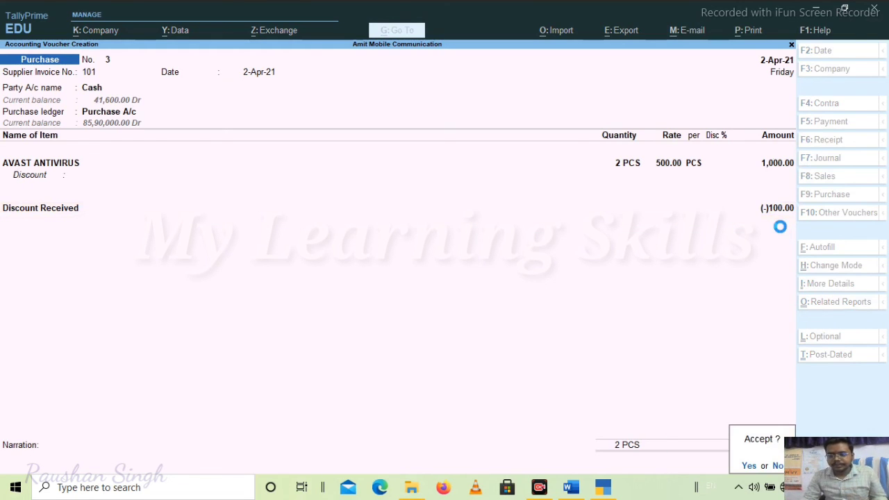
pyautogui.press('Return')
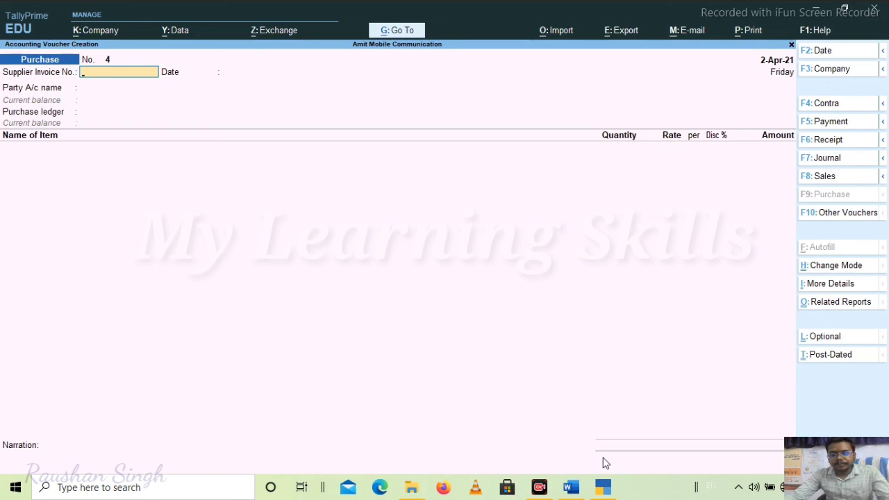
# Check the trade and cash discount notes in the Word document and return to TallyPrime
pyautogui.click(571, 487)
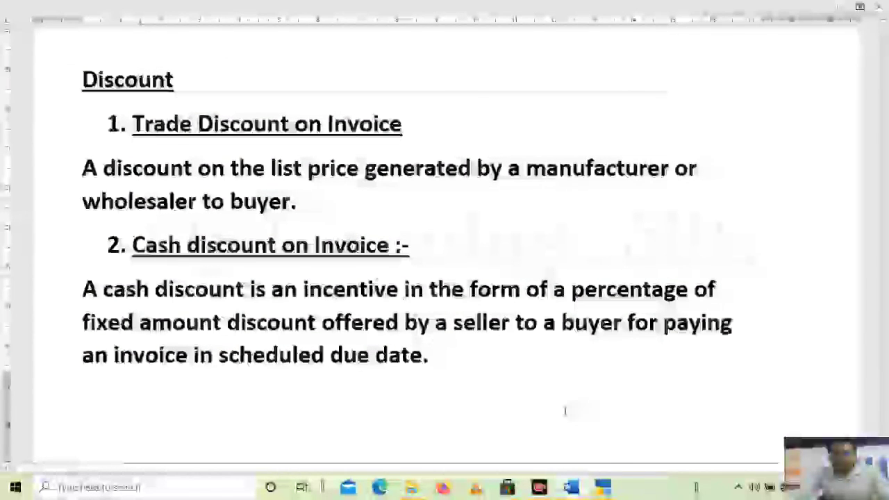
pyautogui.click(602, 489)
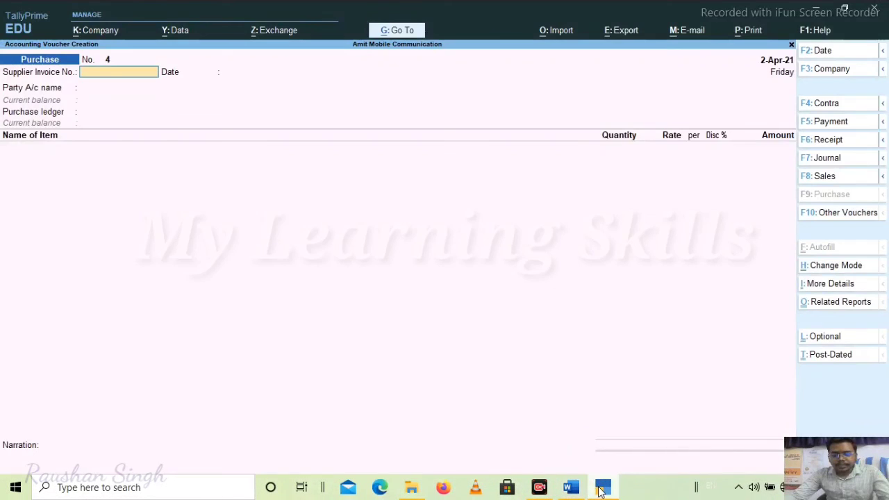